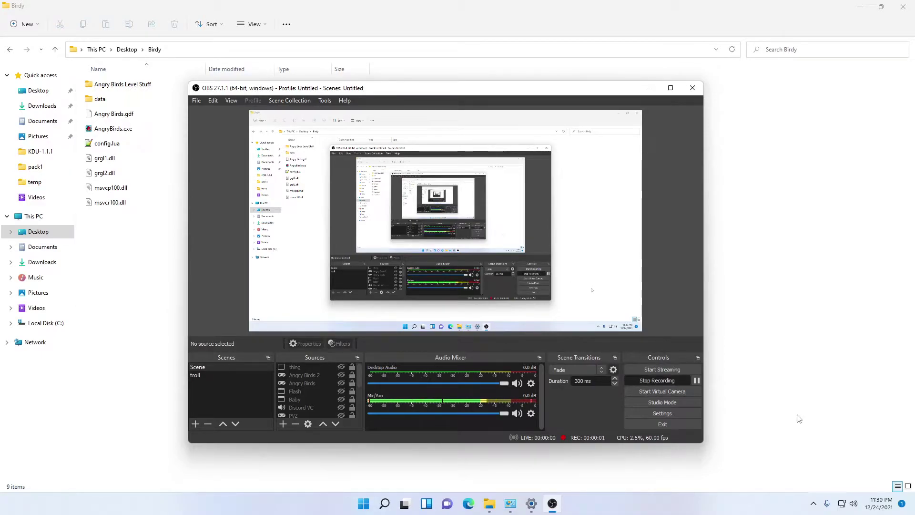
- Launch AngryBirds.exe from the Birdy folder and maximize the game window
left_click(798, 418)
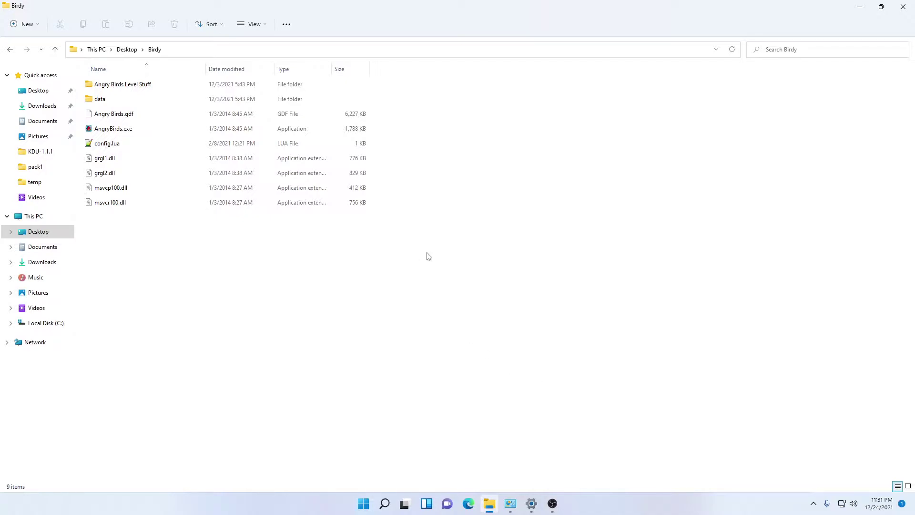
left_click_drag(432, 252, 275, 216)
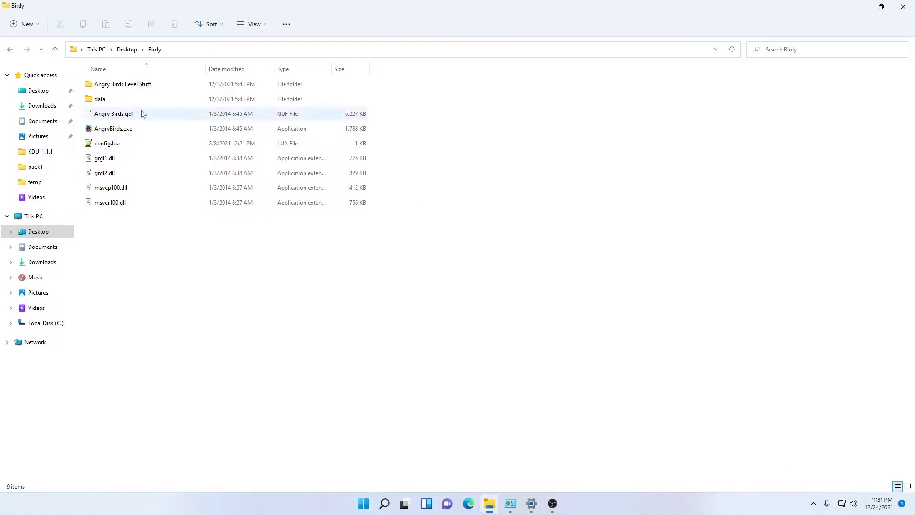
double_click(121, 133)
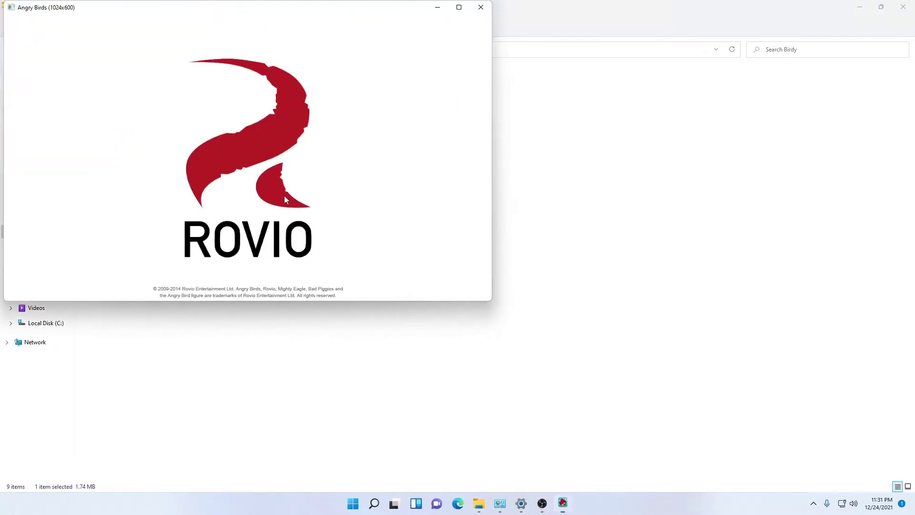
left_click_drag(224, 11, 438, 82)
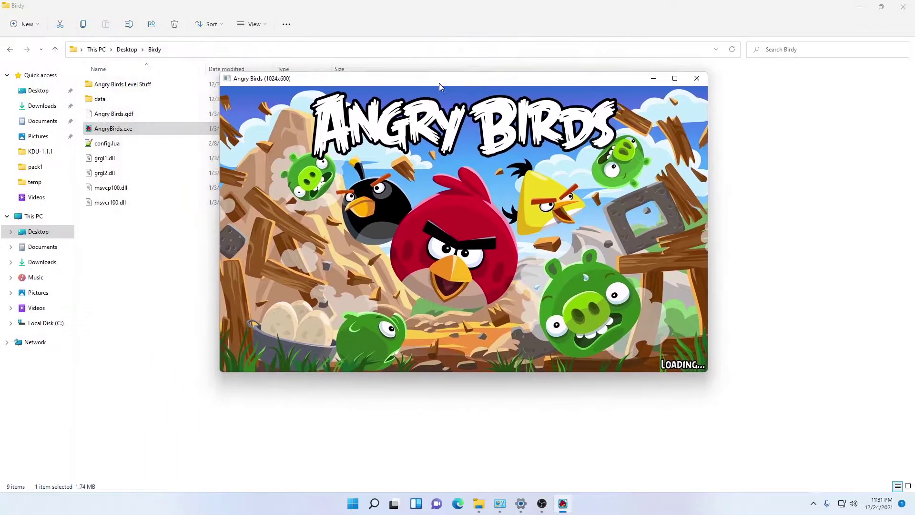
double_click(438, 82)
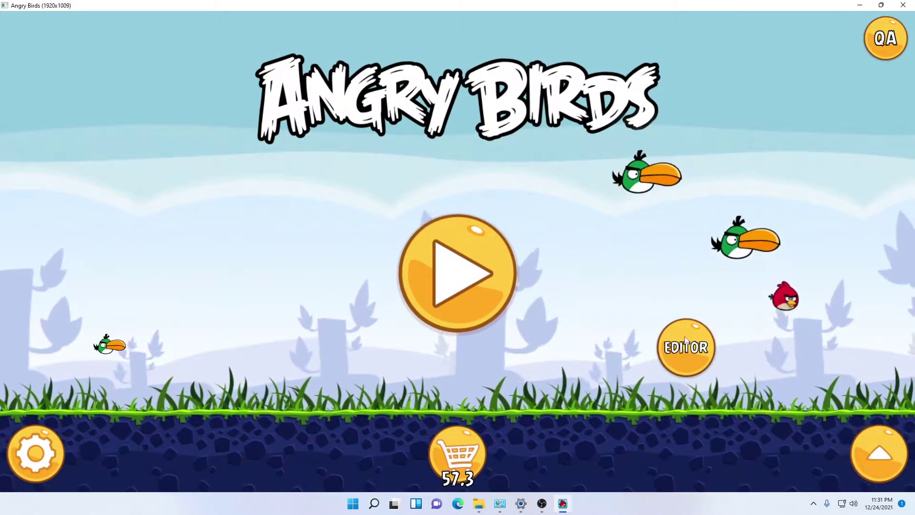
- Open the level editor and show the levels of World 1
left_click(690, 348)
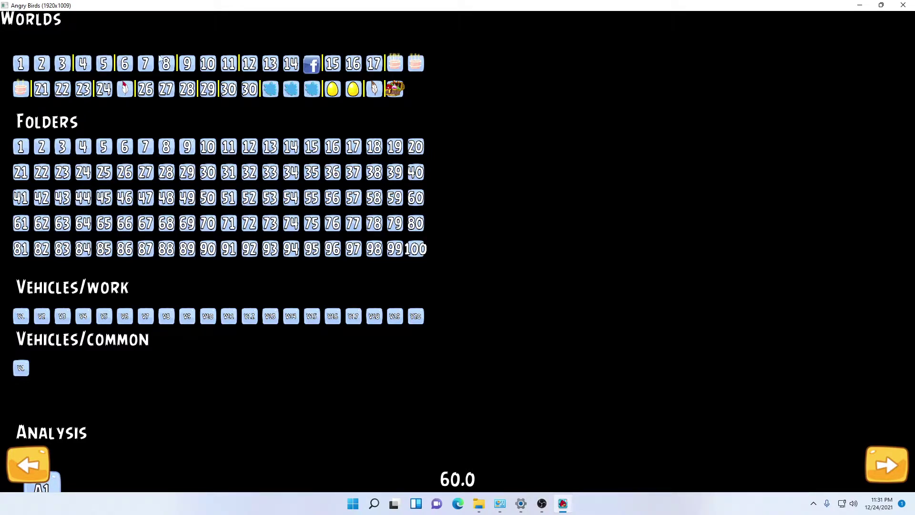
left_click(21, 63)
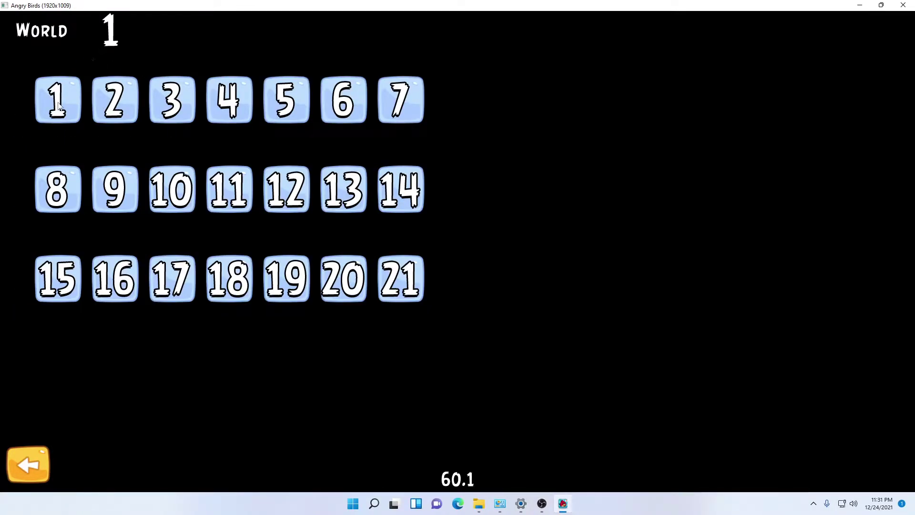
- Preview levels 1 and 10 of World 1 in the editor, returning to the level list after each
left_click(40, 99)
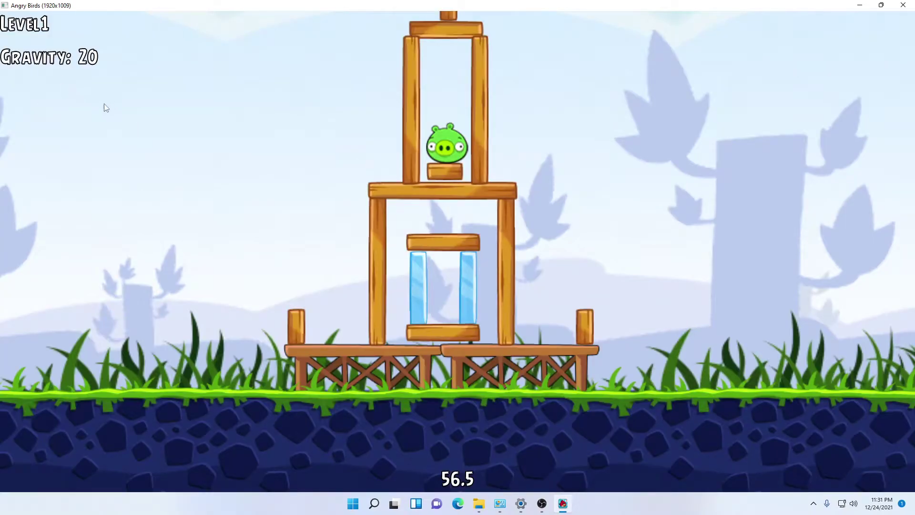
key("Escape")
left_click(653, 305)
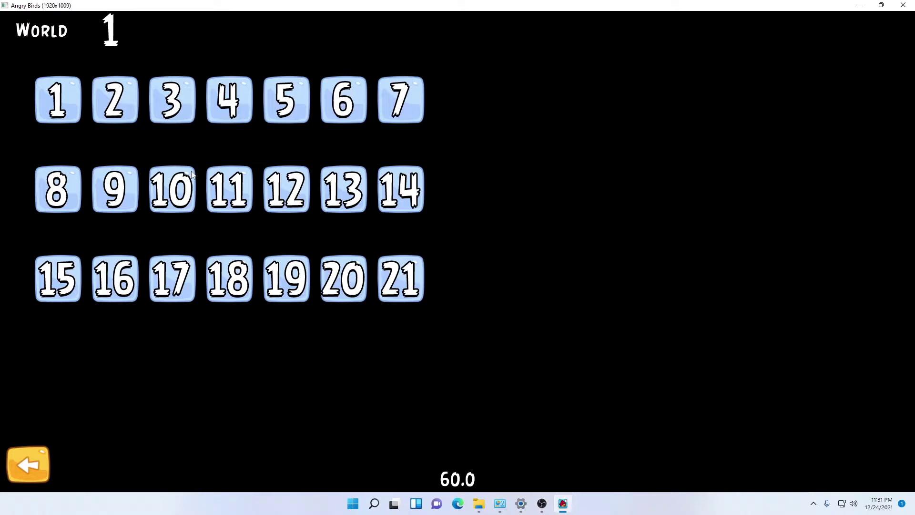
left_click(181, 184)
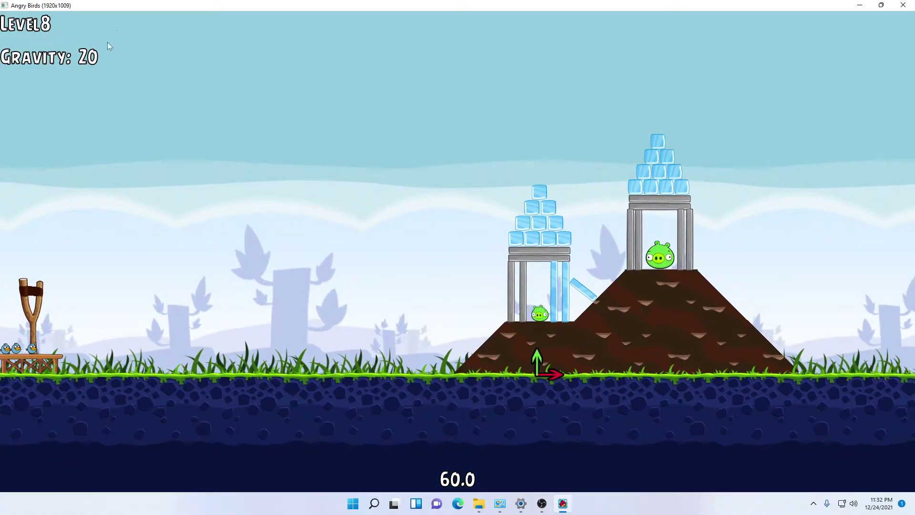
key("Escape")
left_click(644, 307)
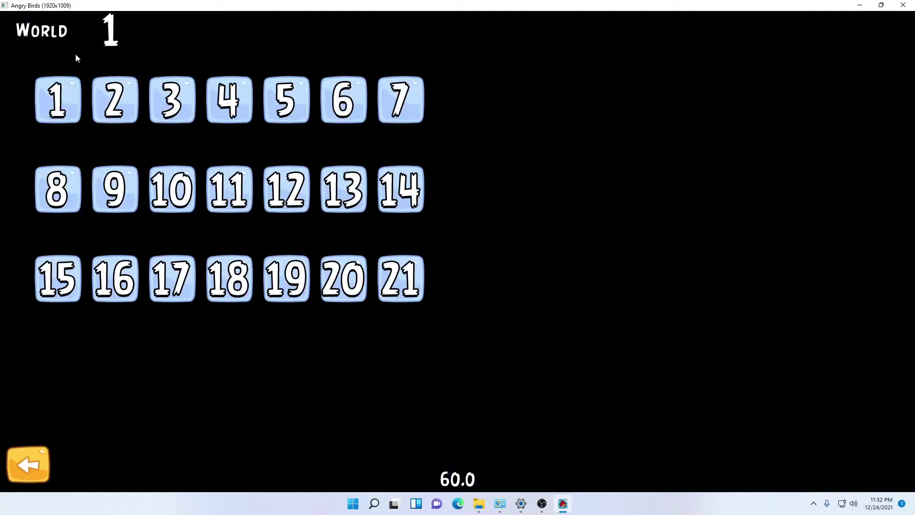
- Load level 10 of World 1 in the level editor
left_click(166, 186)
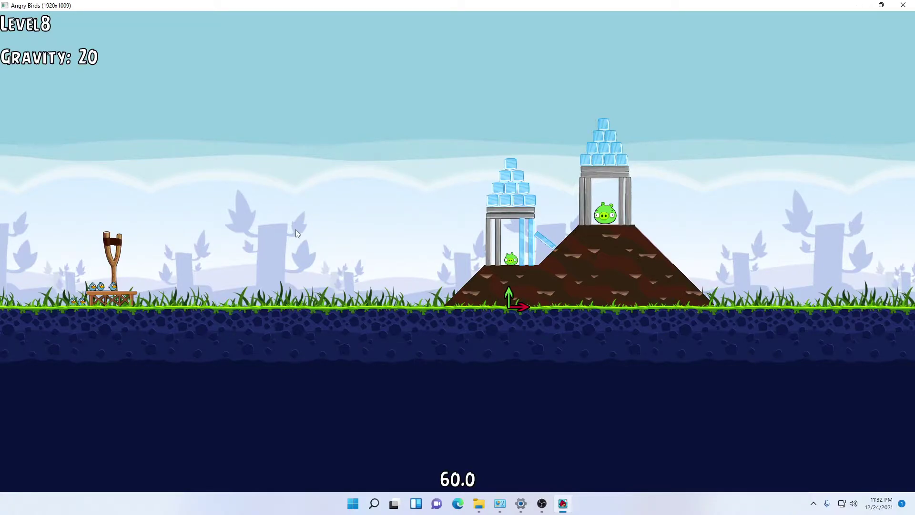
scroll(410, 184, "up", 3)
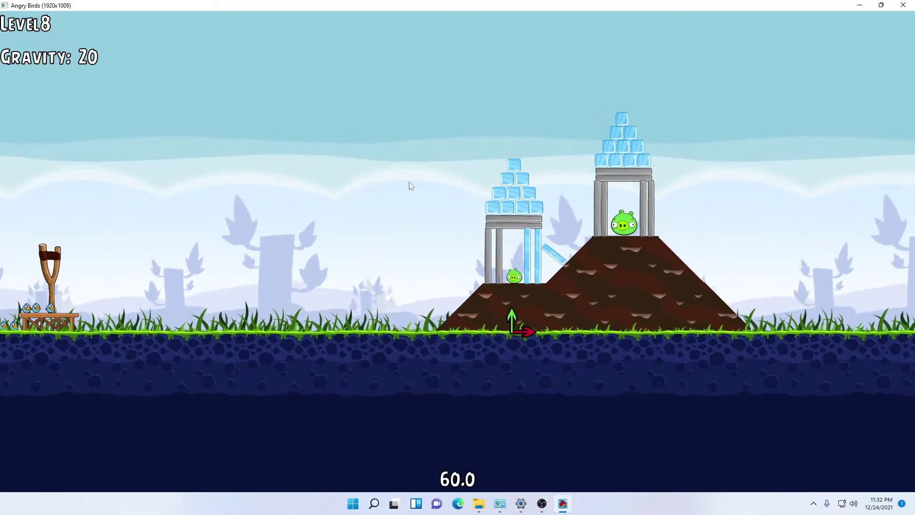
scroll(768, 259, "down", 4)
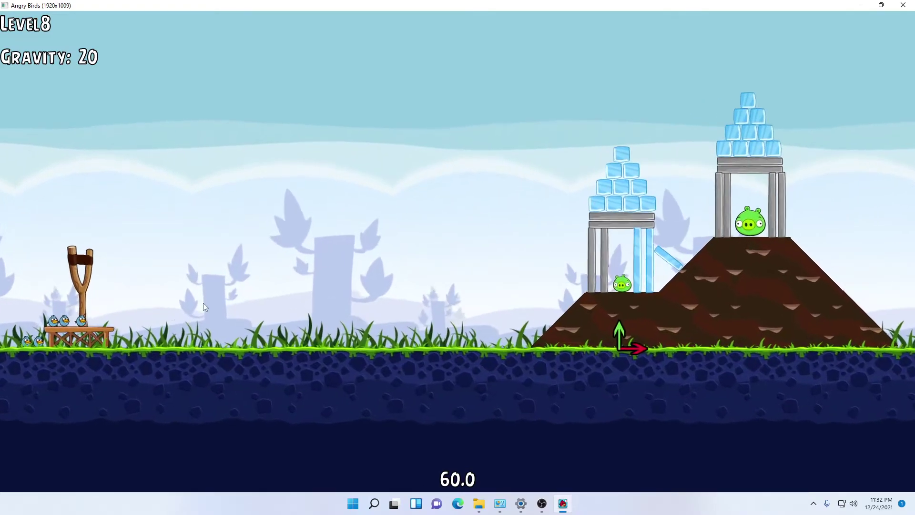
- Browse the editor's object palettes for rock blocks, wood blocks, static blocks, birds and piglettes
key("3")
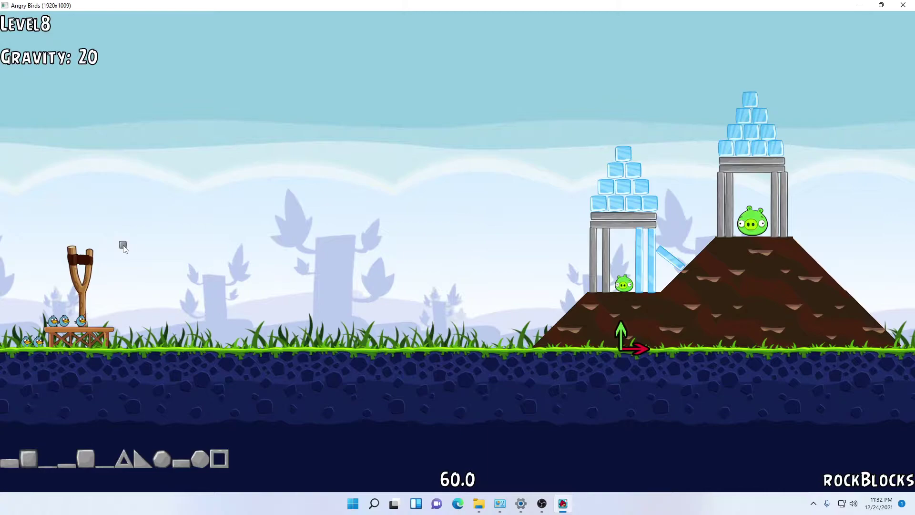
key("w")
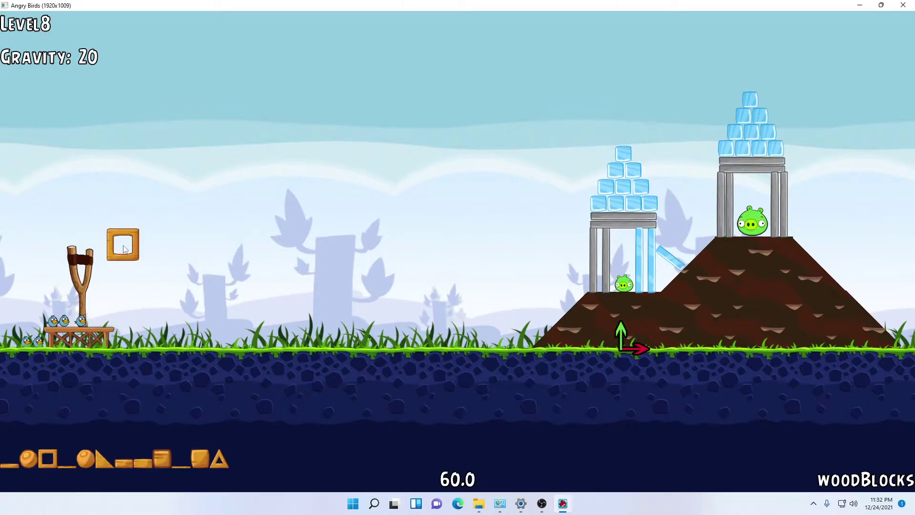
key("l")
key("s")
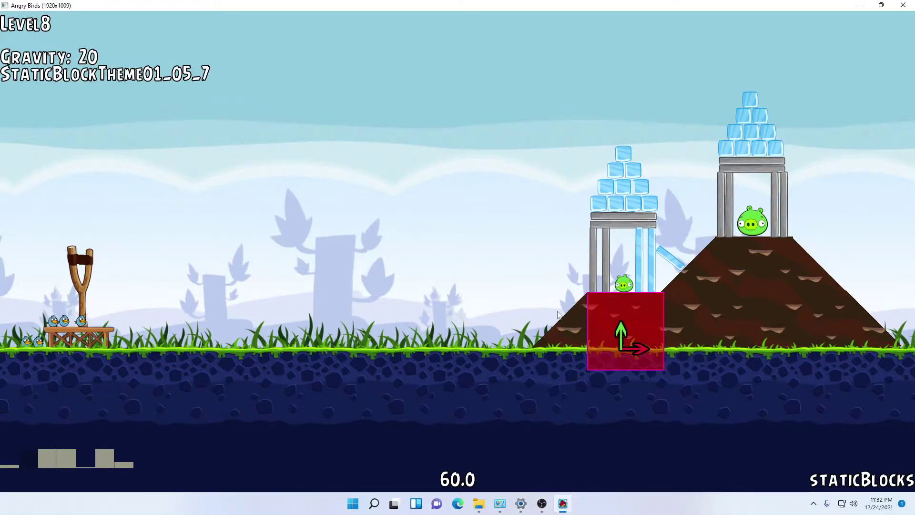
key("b")
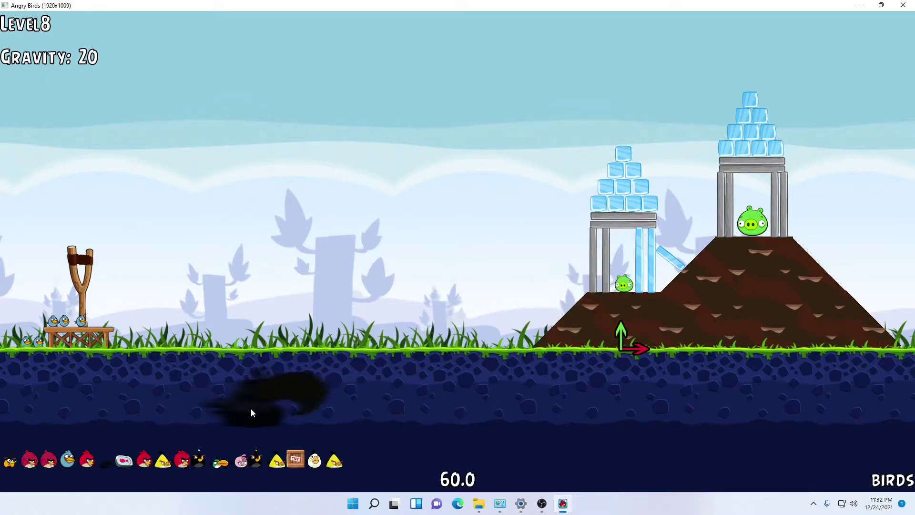
key("p")
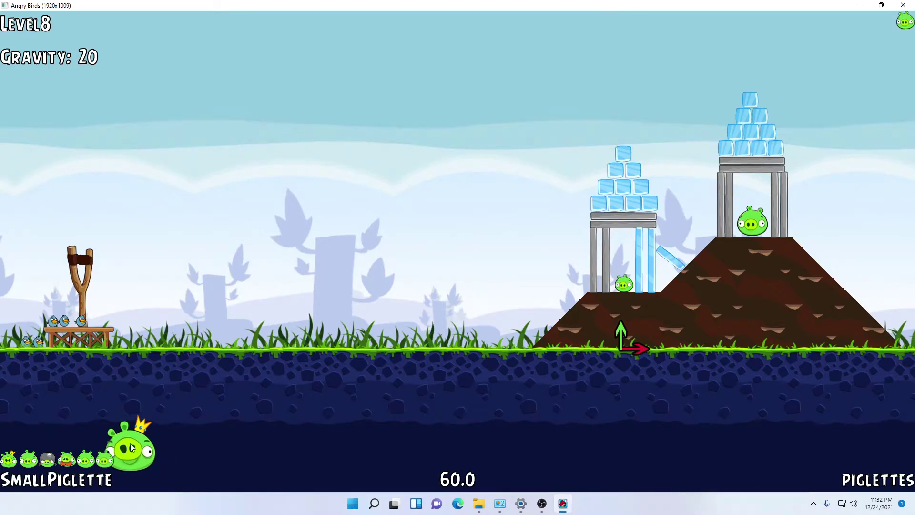
- Browse the Decorations, BadPiggiesVehicles and opObjects palettes in the editor
key("d")
key("Tab")
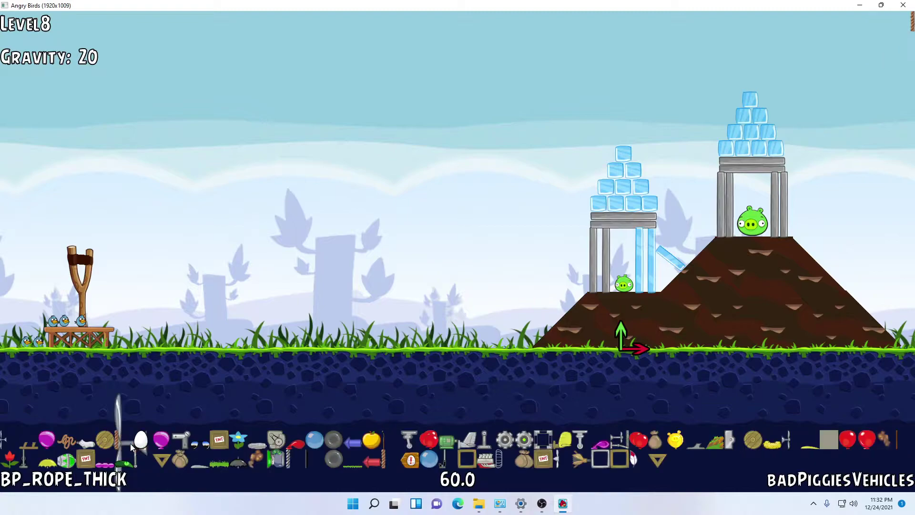
key("o")
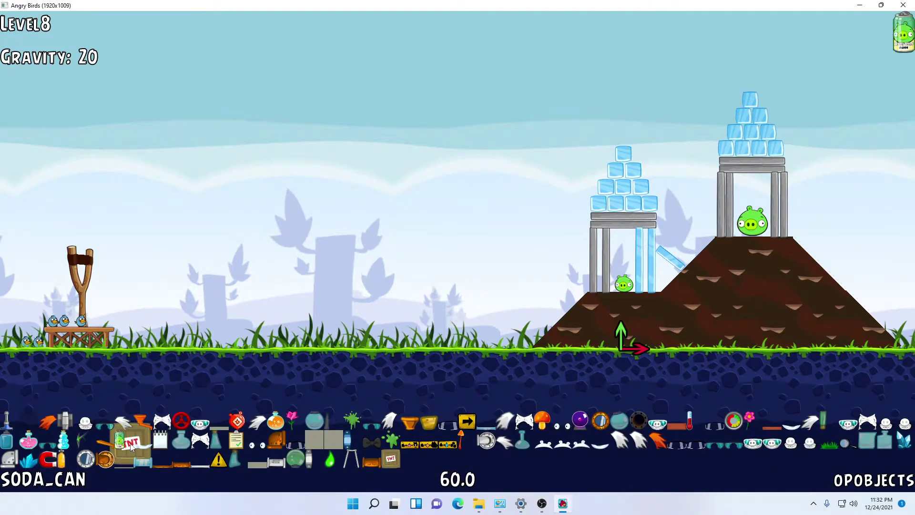
key("d")
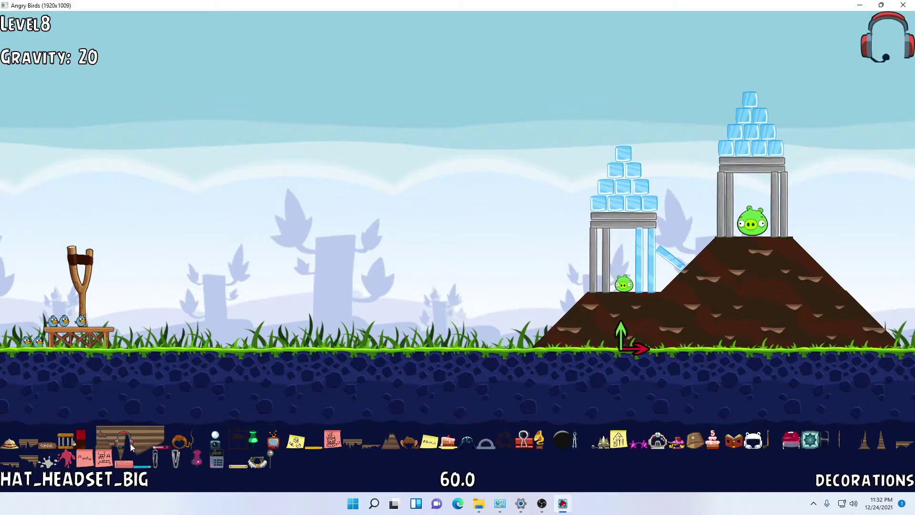
key("Tab")
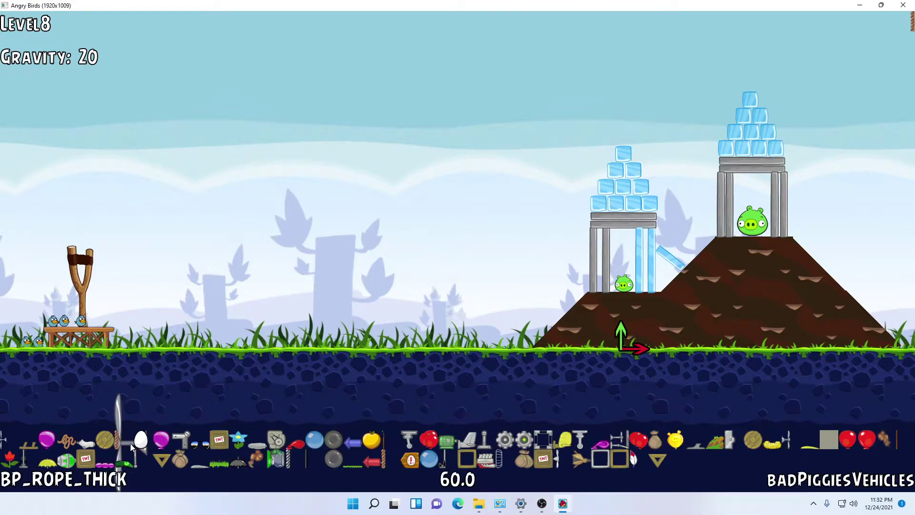
scroll(132, 446, "down", 1)
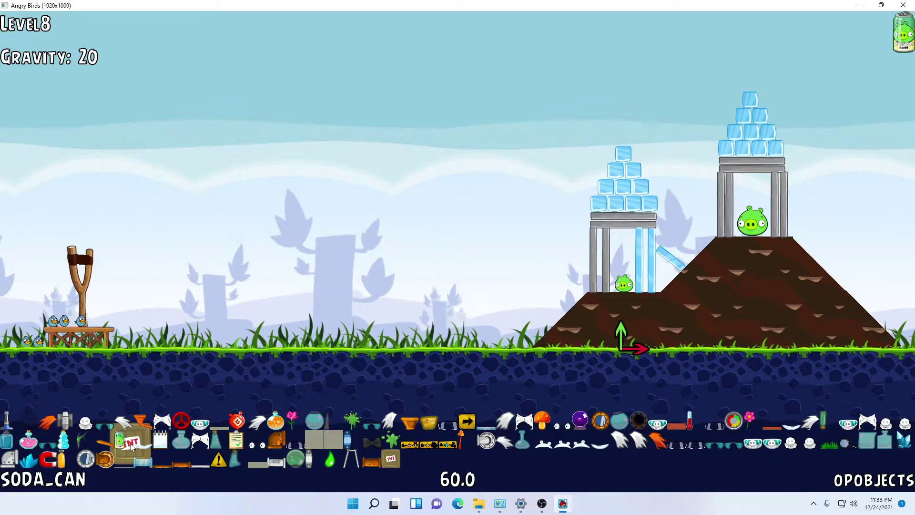
- Pick the BLUE_GLASS_BOTTLE_BIG object from the opObjects palette
left_click_drag(133, 446, 315, 400)
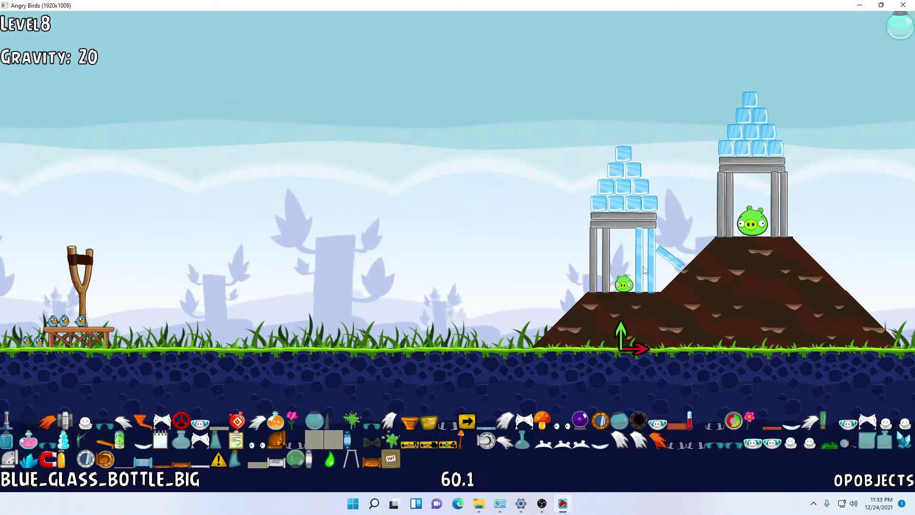
scroll(717, 278, "down", 4)
scroll(573, 310, "up", 3)
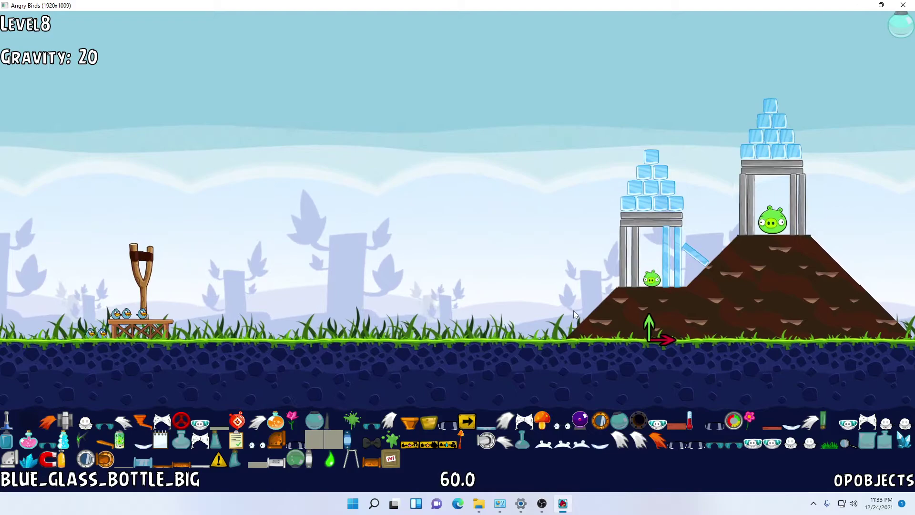
- Switch to the Extras palette and pick the ExtraBanditoHat_1 object
key("Right")
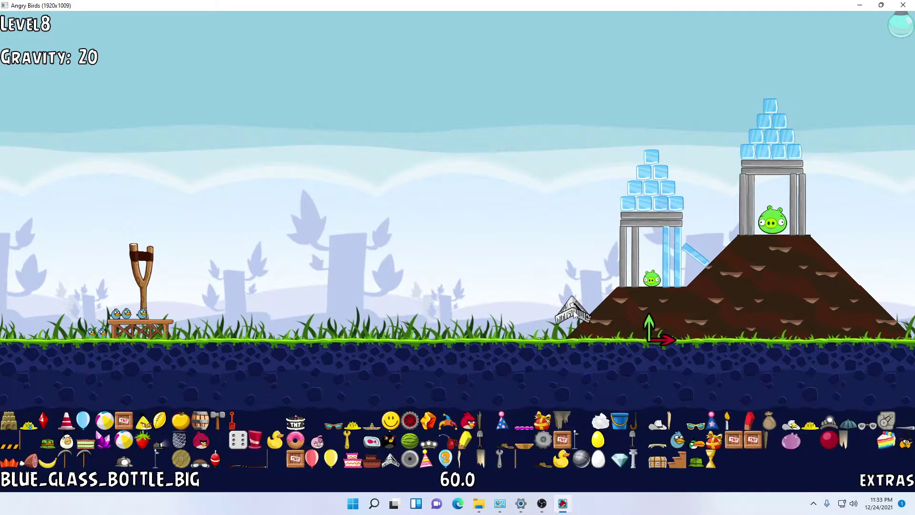
key("r")
key("Left")
key("Right")
key("Left")
key("Right")
key("Left")
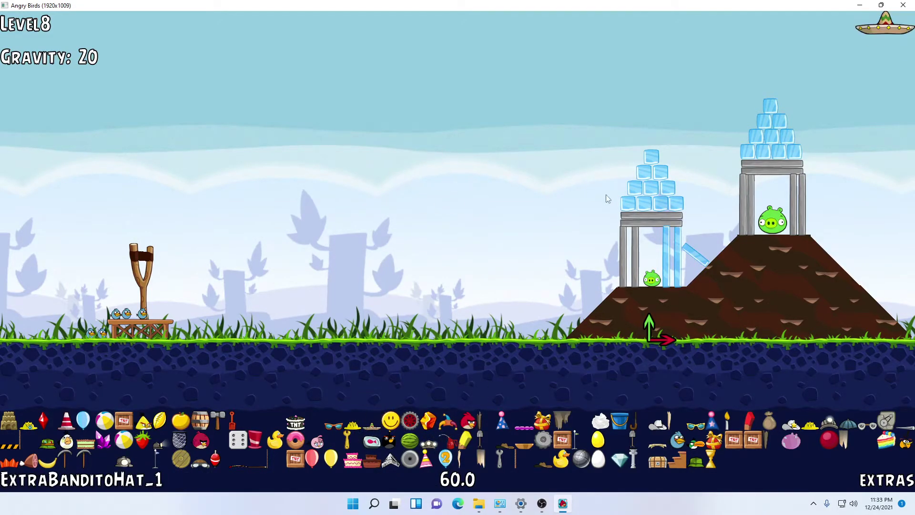
- Display the launch order numbers of the birds at the slingshot, inspect the first three birds, and leave the order display
scroll(606, 197, "down", 5)
scroll(222, 274, "up", 5)
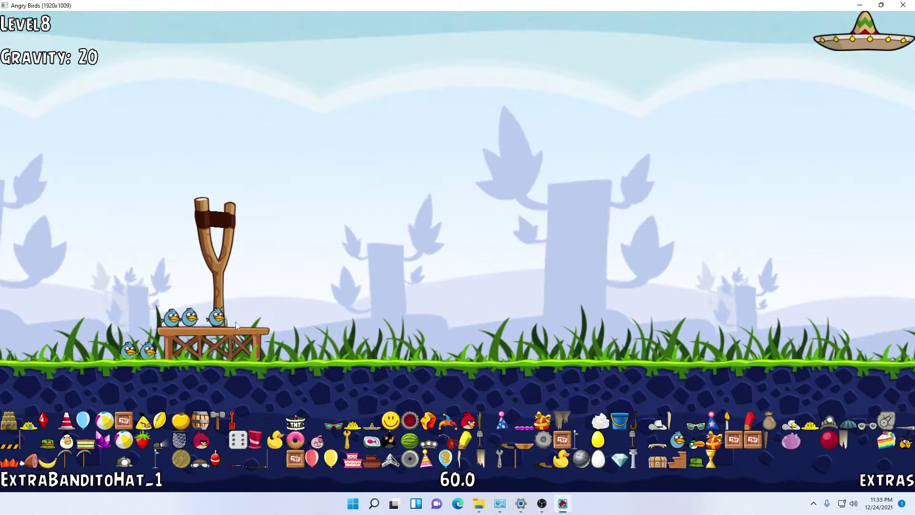
key("e")
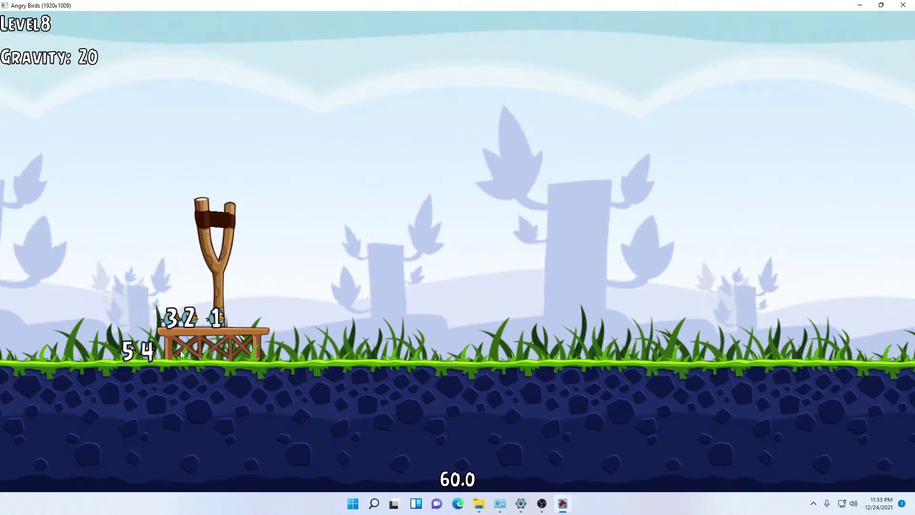
left_click(216, 314)
left_click(190, 317)
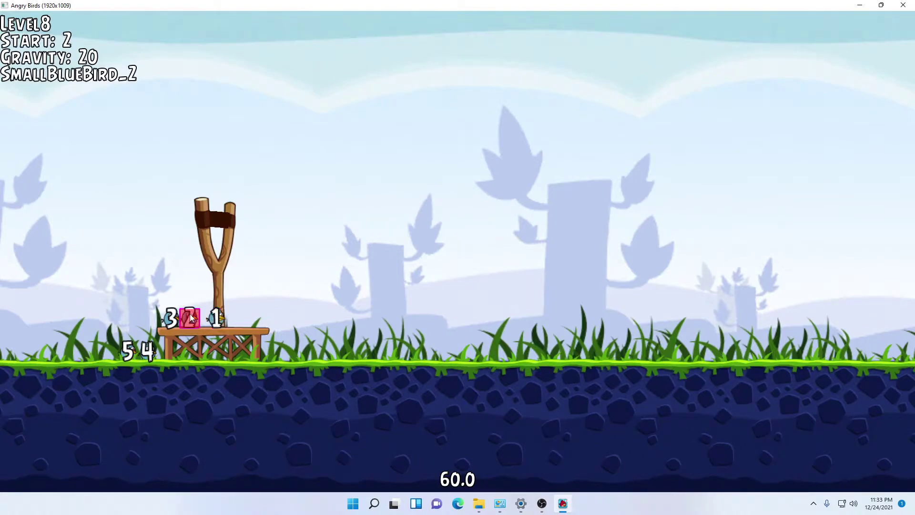
left_click(172, 320)
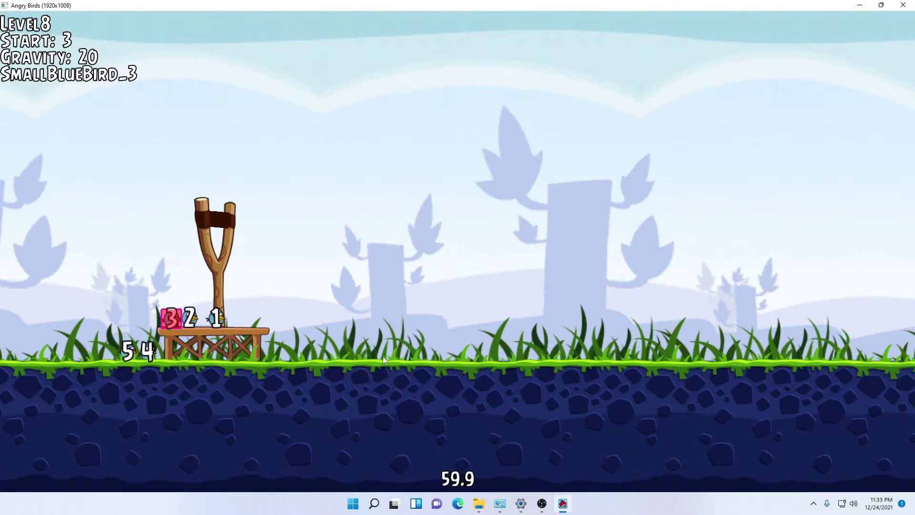
left_click(312, 300)
key("Escape")
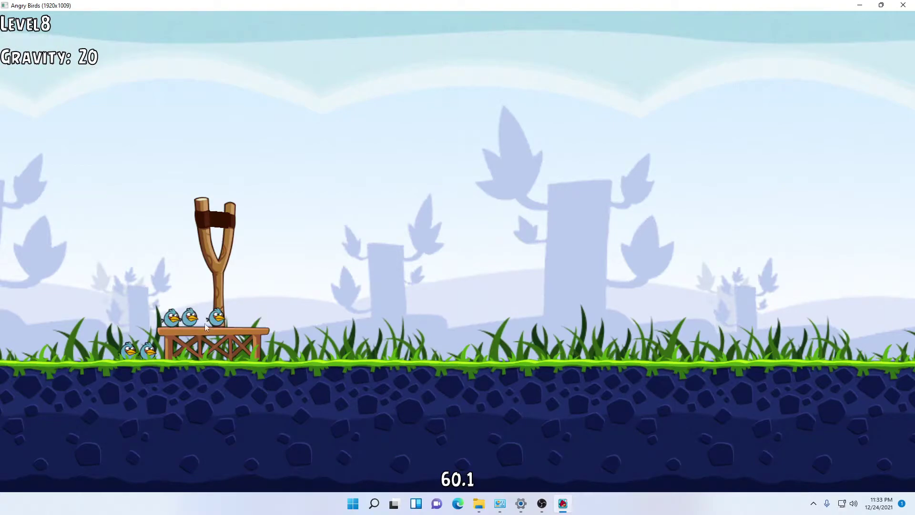
- Delete the first small blue bird at the base of the slingshot
left_click(217, 319)
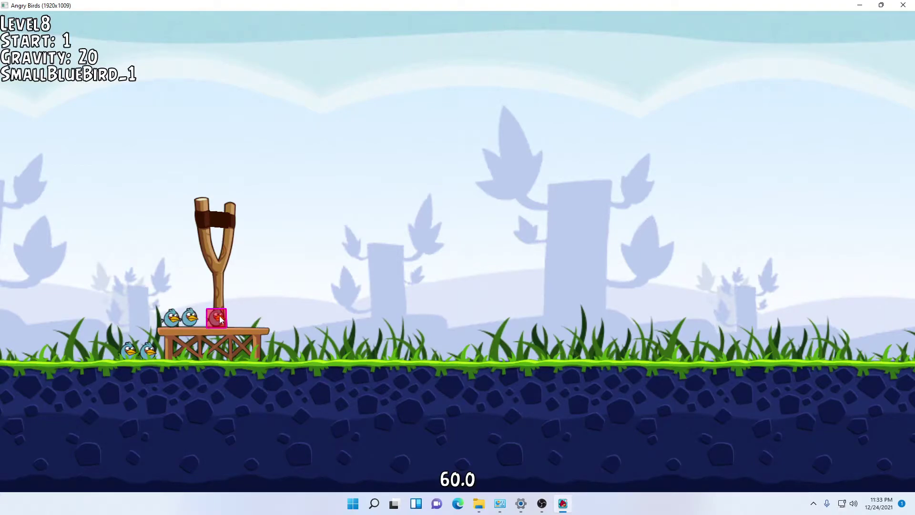
key("Delete")
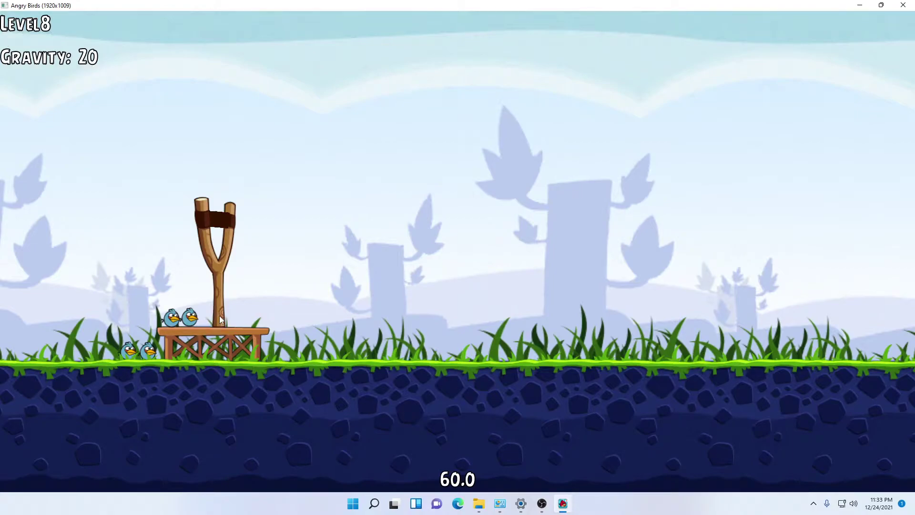
- Set the launch order of the small blue bird nearest the slingshot to 3
left_click(190, 318)
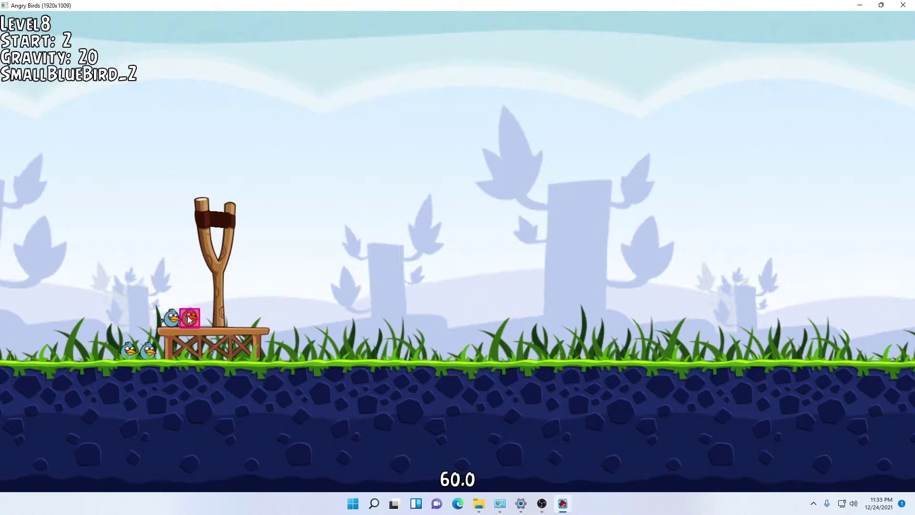
left_click(439, 272)
left_click(194, 318)
key("3")
- Place the big red bird from the Birds palette on the wooden platform at the base of the slingshot
left_click(234, 348)
left_click(317, 314)
mouse_move(187, 449)
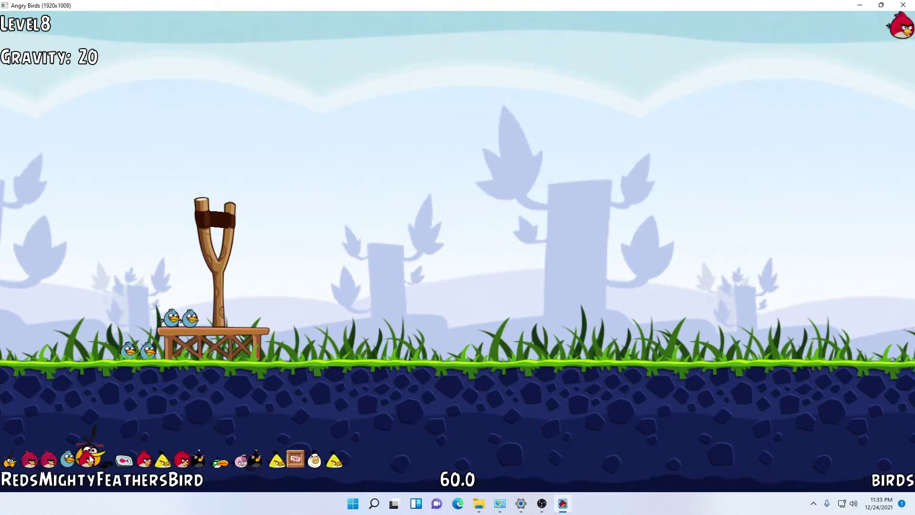
left_click_drag(41, 461, 266, 305)
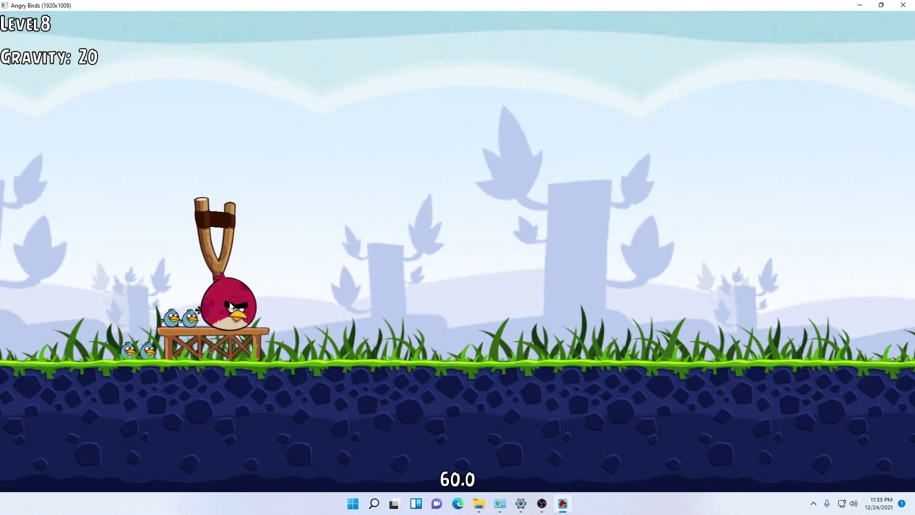
- Set the launch order of the big red bird to 1
left_click(215, 313)
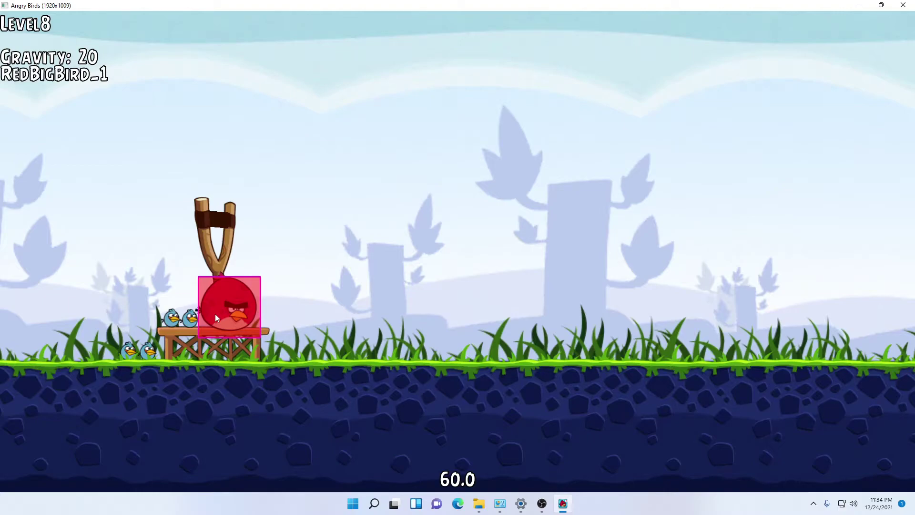
key("s")
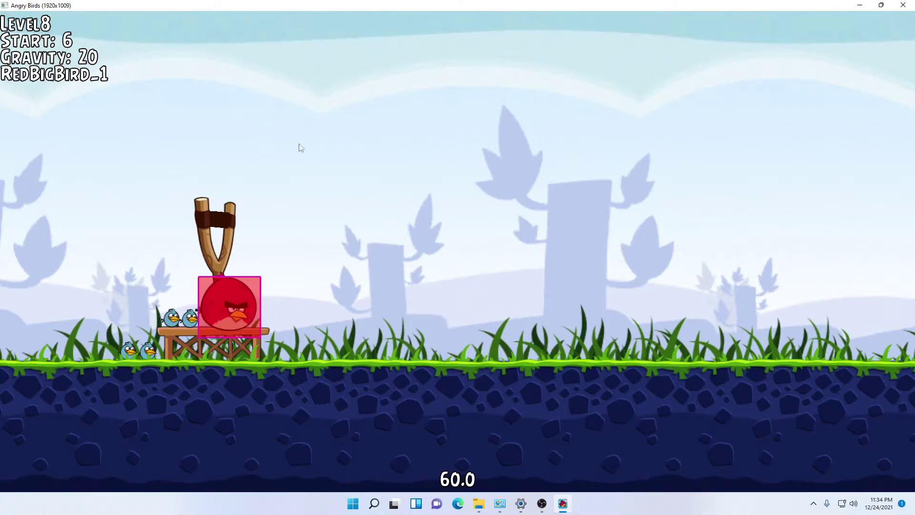
key("1")
left_click(275, 151)
- Display the launch order numbers of all birds, leave the display, and inspect the blue bird beside the big red bird
key("Tab")
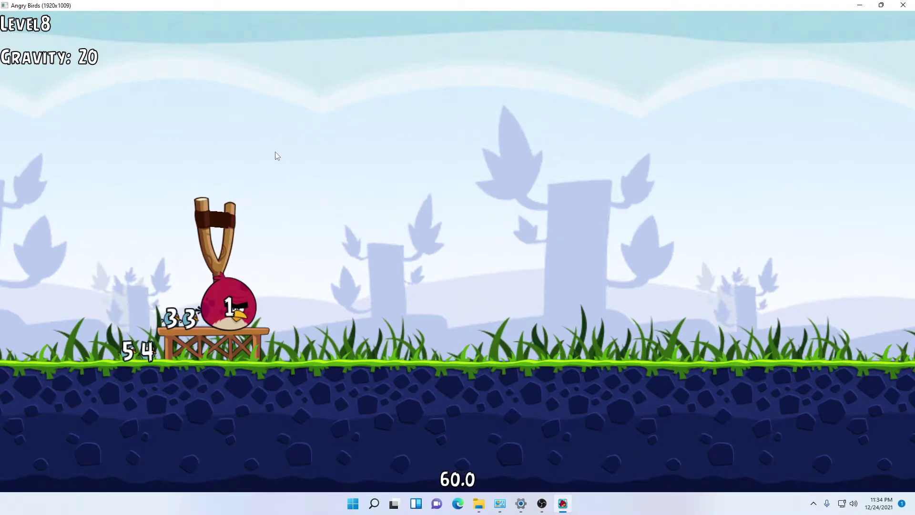
left_click(187, 316)
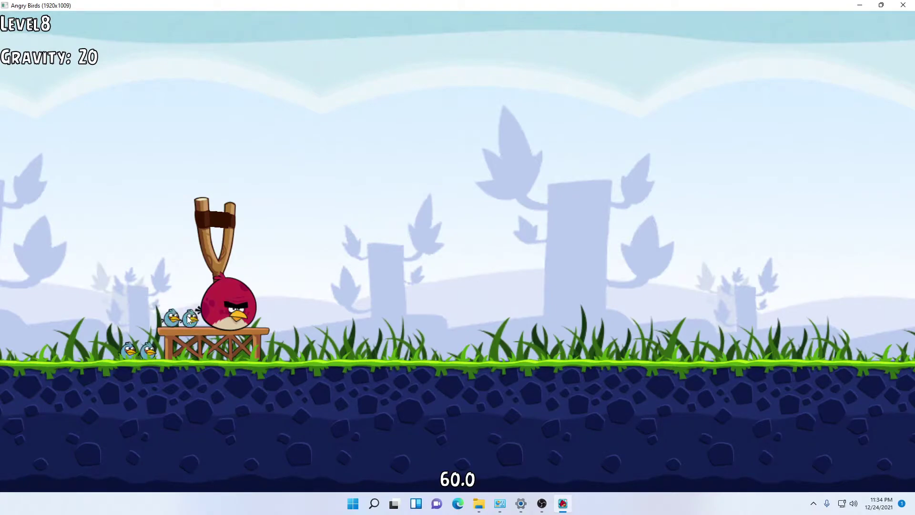
left_click(189, 319)
left_click(301, 354)
- Duplicate the tower on the hill's lower ledge with its small pig, and place the copy on the flat ground before the hill
key("alt")
scroll(6, 207, "down", 3)
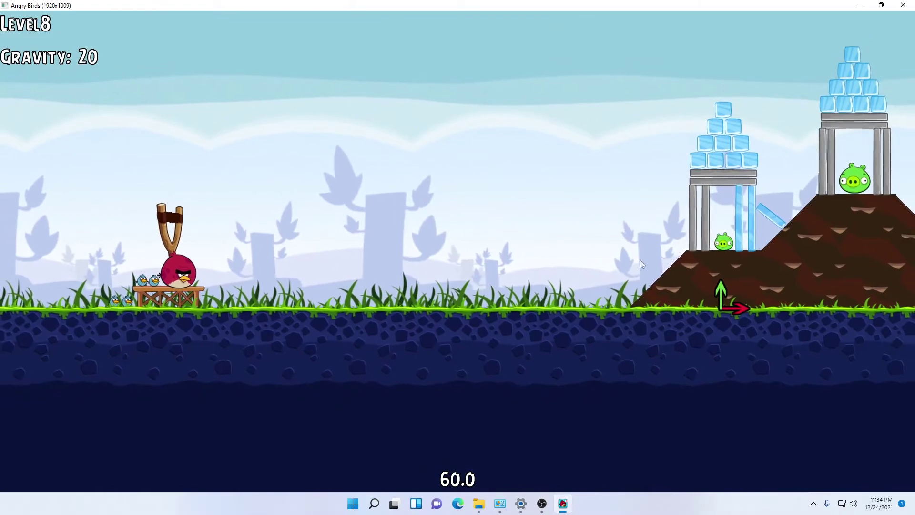
scroll(366, 245, "down", 2)
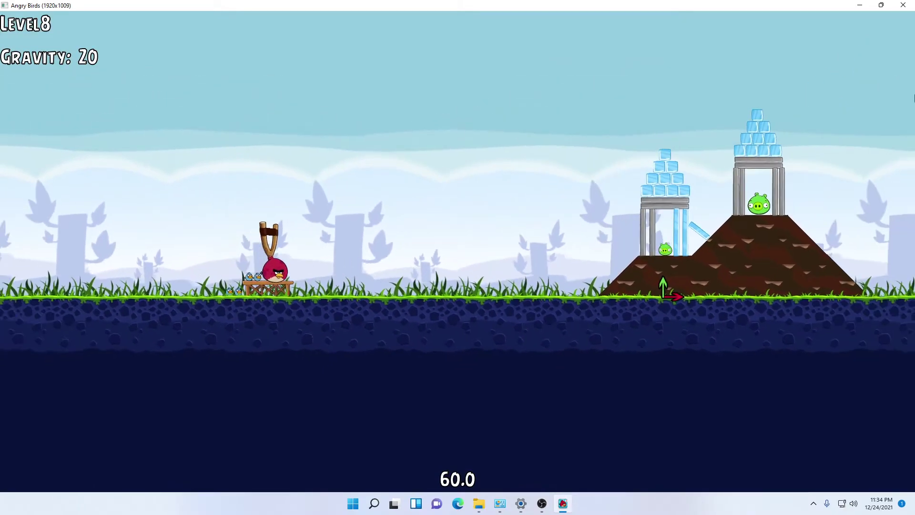
scroll(797, 124, "up", 5)
left_click_drag(536, 132, 650, 333)
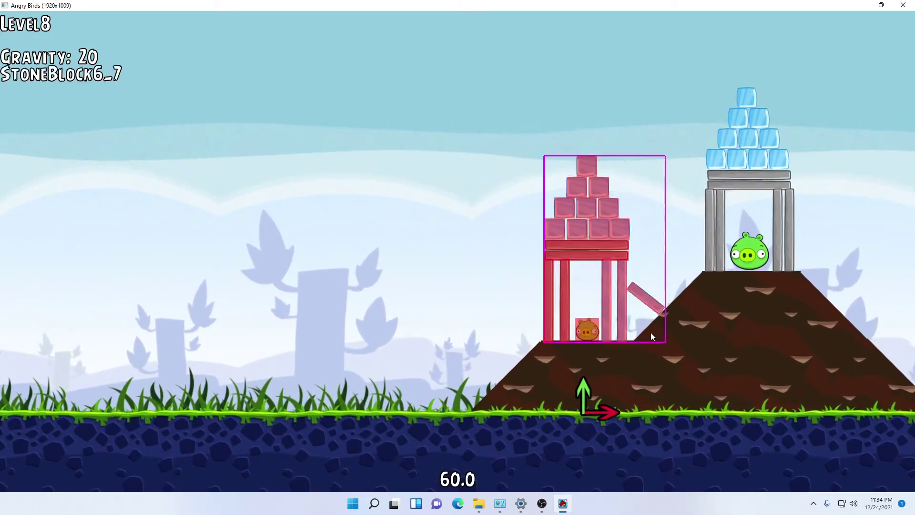
key("ctrl+c")
key("ctrl+v")
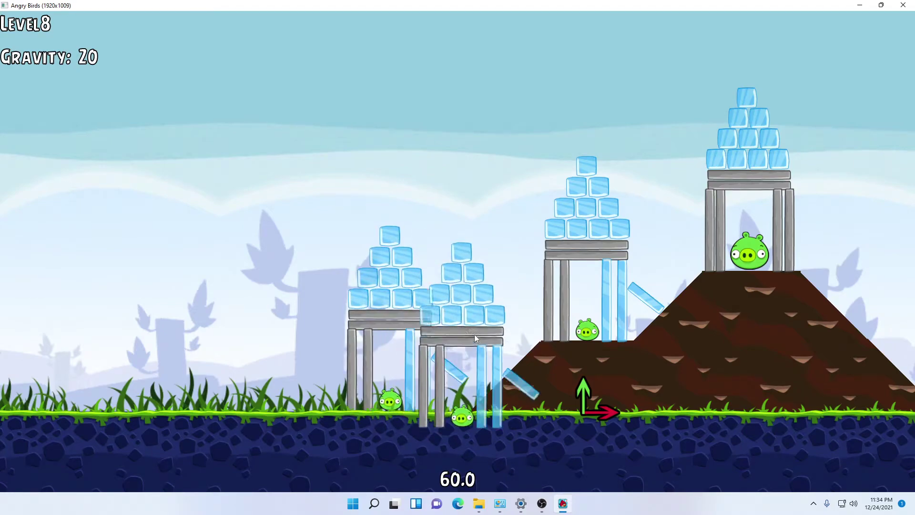
- Rotate the slanted ice plank beside the copied tower to horizontal and to vertical, and delete it
left_click(445, 358)
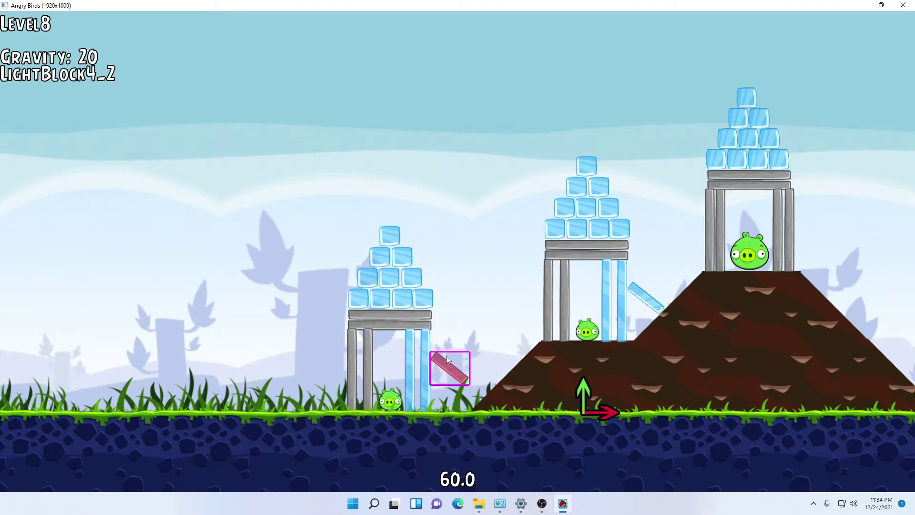
left_click_drag(446, 356, 433, 322)
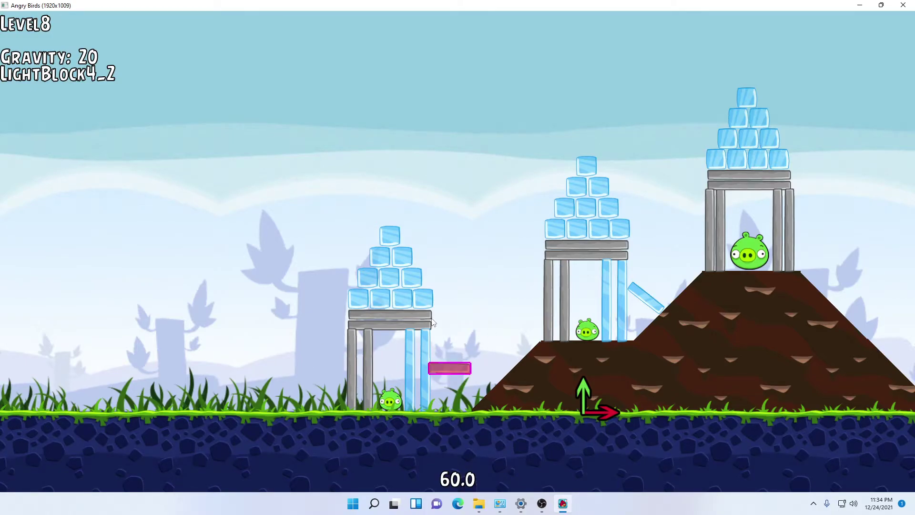
left_click(449, 367)
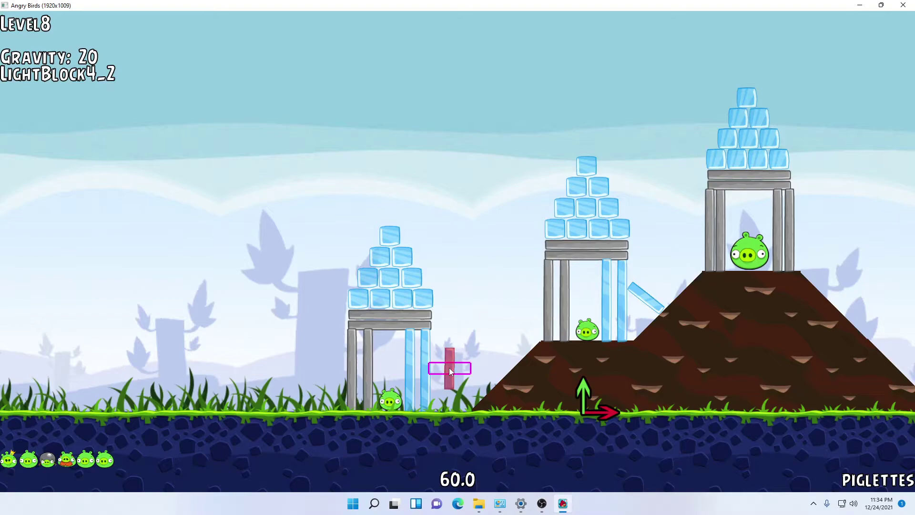
key("r")
scroll(448, 367, "up", 3)
scroll(448, 367, "up", 3)
scroll(449, 367, "down", 2)
key("Delete")
scroll(466, 352, "down", 3)
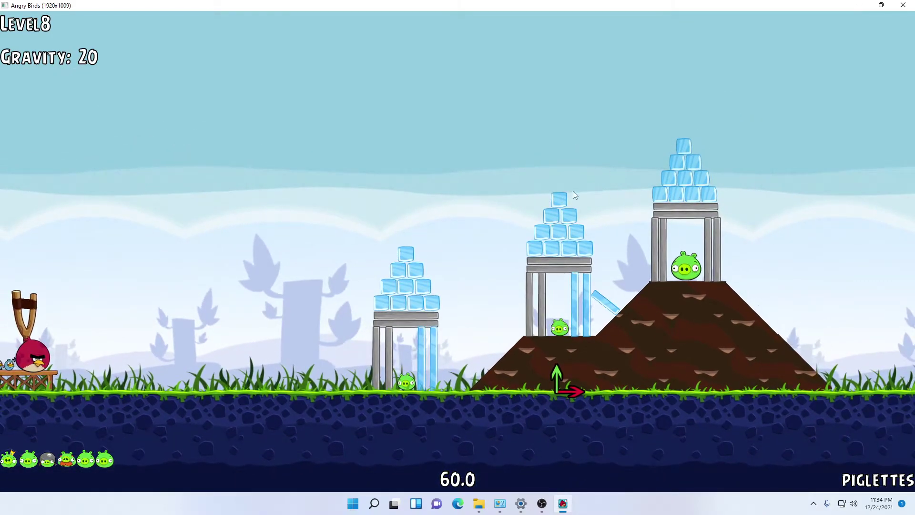
- Box-select the ice block pyramid on top of the middle tower, and clear the selection
scroll(573, 191, "up", 3)
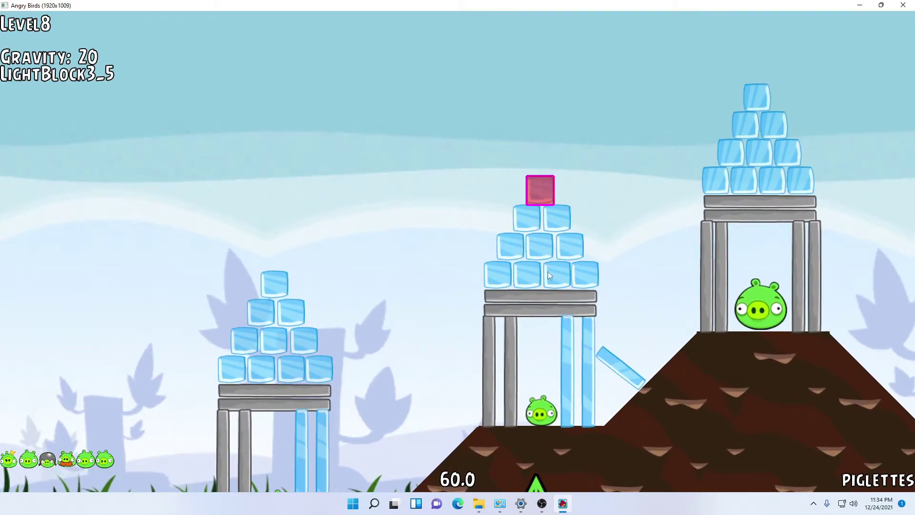
left_click_drag(462, 136, 602, 292)
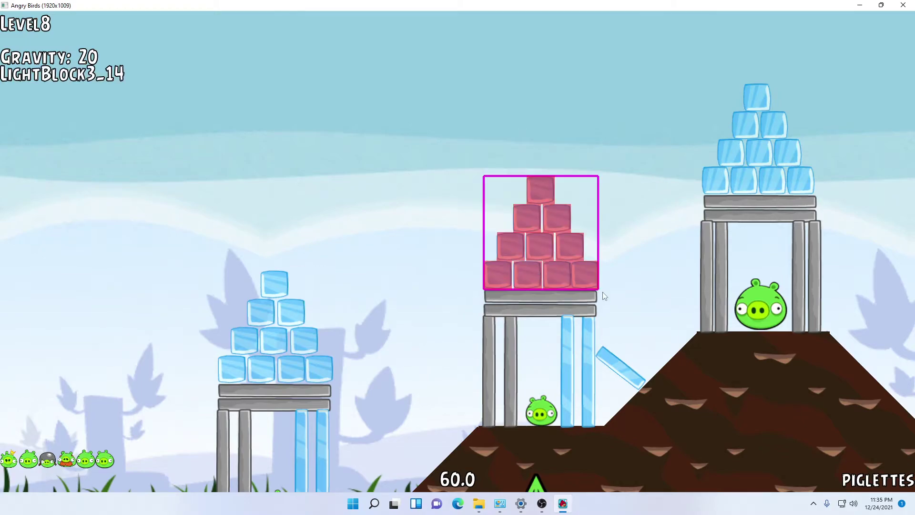
left_click(658, 251)
scroll(653, 252, "up", 2)
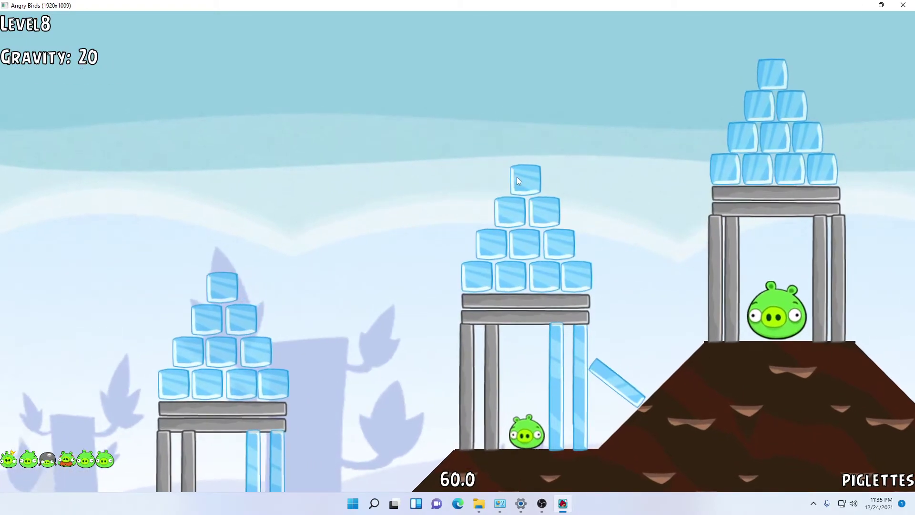
- Copy the top ice block and one bottom-row block of the middle pyramid together, and paste the pair repeatedly in the sky
left_click(518, 180)
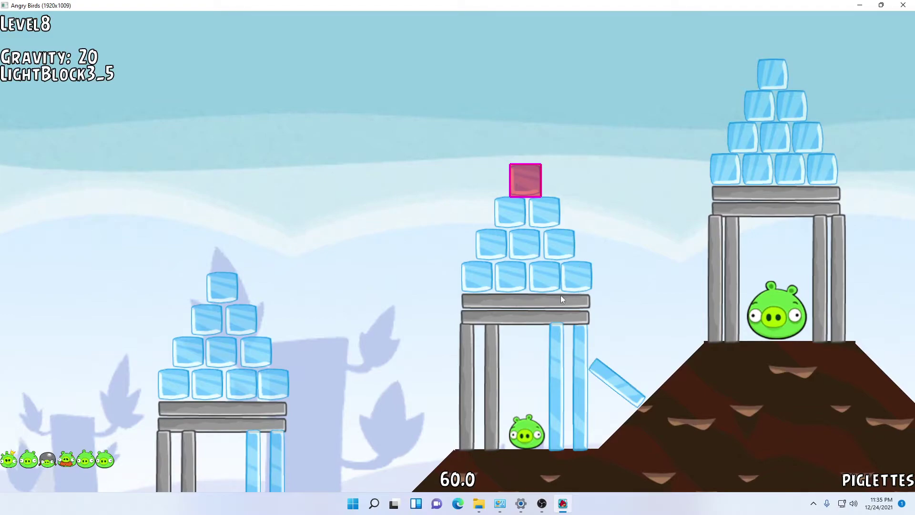
left_click(548, 280, "shift")
key("ctrl+c")
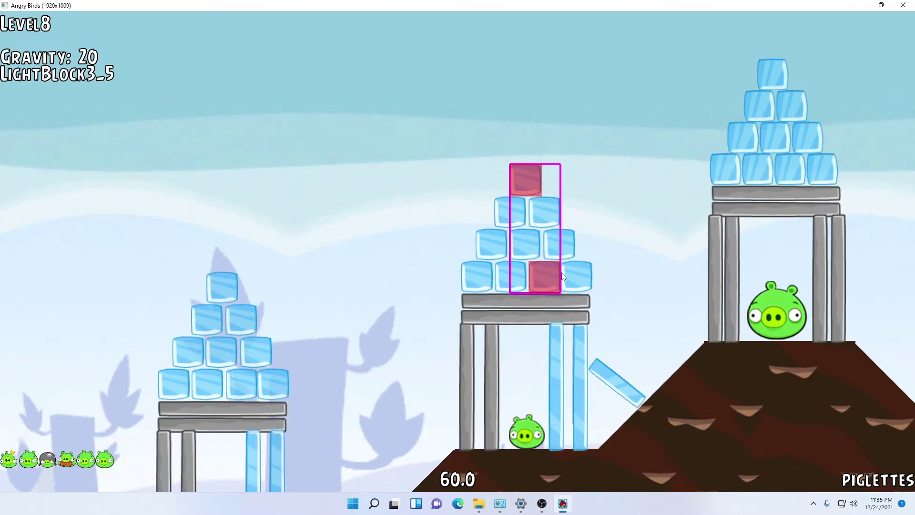
key("ctrl+v")
left_click(331, 112)
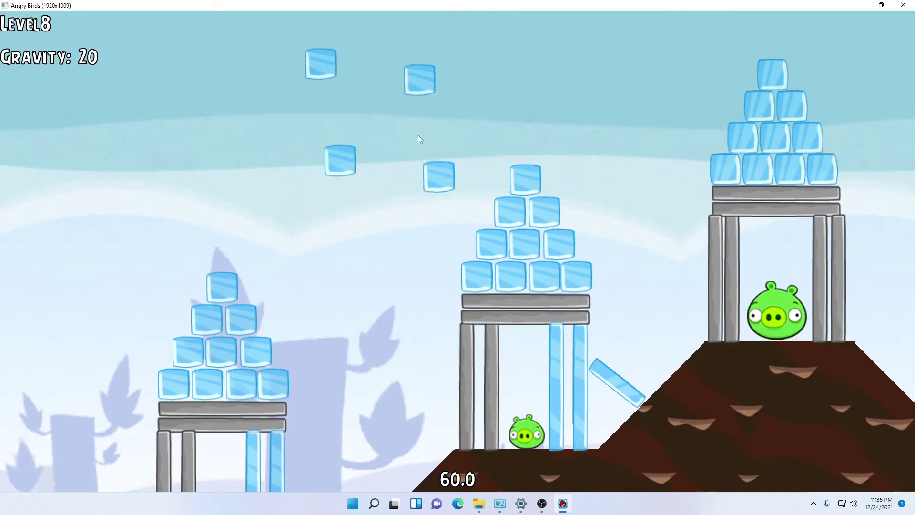
left_click(364, 140)
left_click(303, 119)
left_click(285, 144)
left_click(359, 143)
left_click(388, 108)
left_click(400, 78)
left_click(354, 91)
left_click(236, 39)
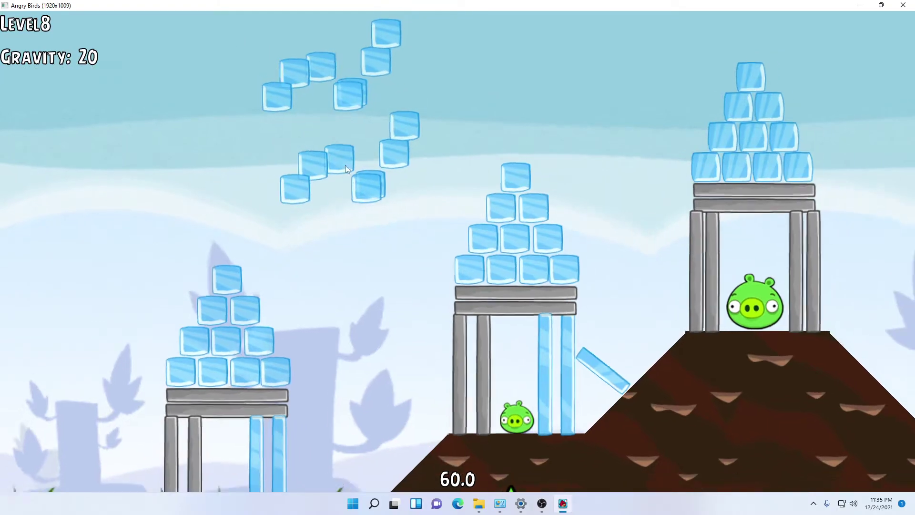
- Delete all the ice blocks pasted in the sky
left_click_drag(286, 15, 404, 224)
key("Delete")
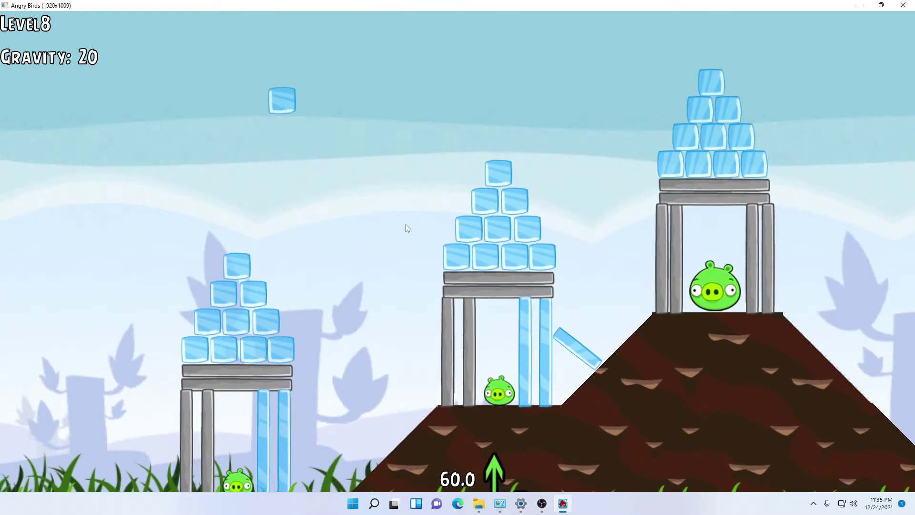
left_click(276, 108)
key("Delete")
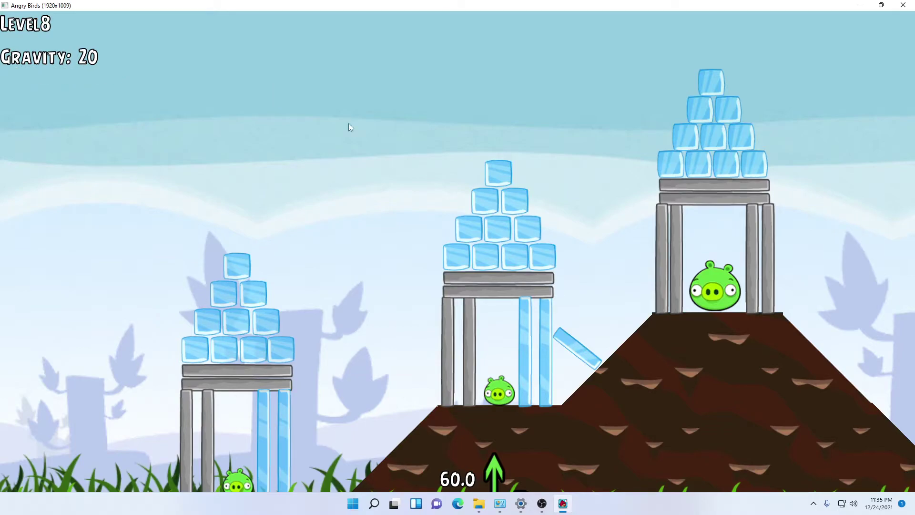
- Place the green pig balloon from the Clouds palette in the sky above the tower nearest the slingshot
scroll(382, 344, "down", 5)
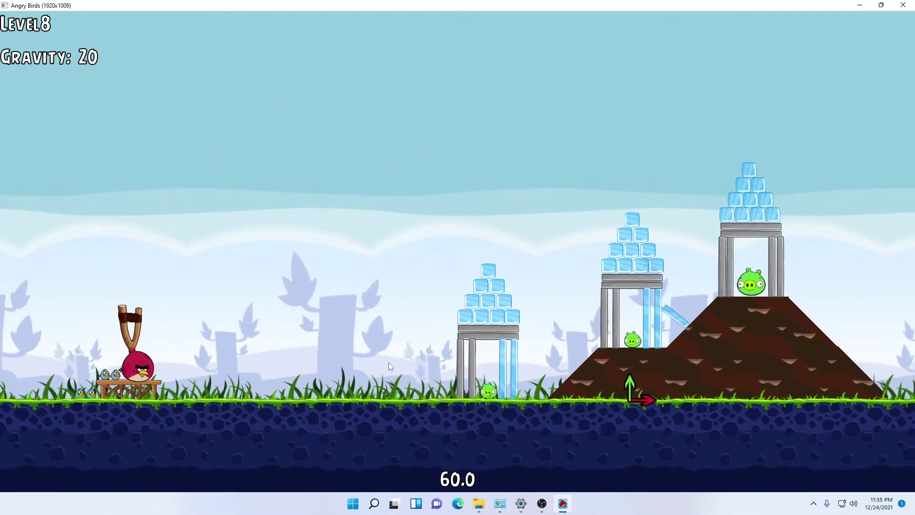
scroll(513, 339, "up", 4)
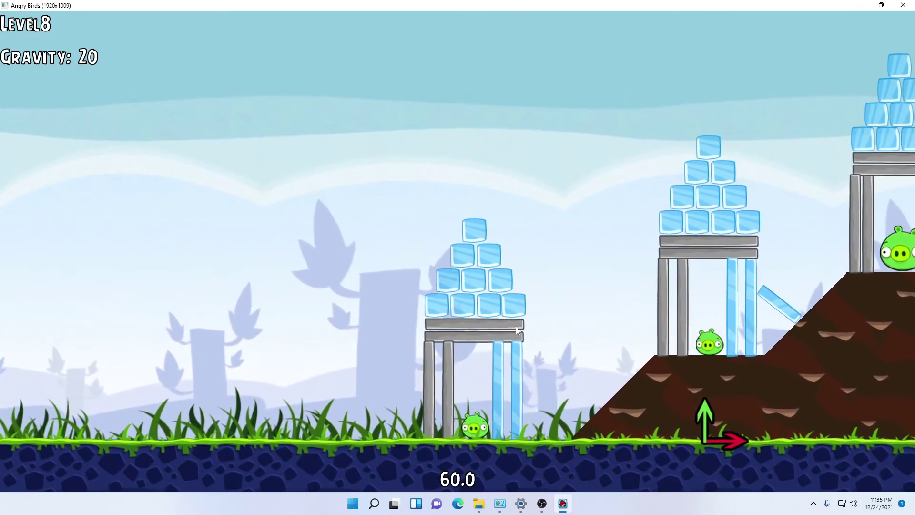
key("Tab")
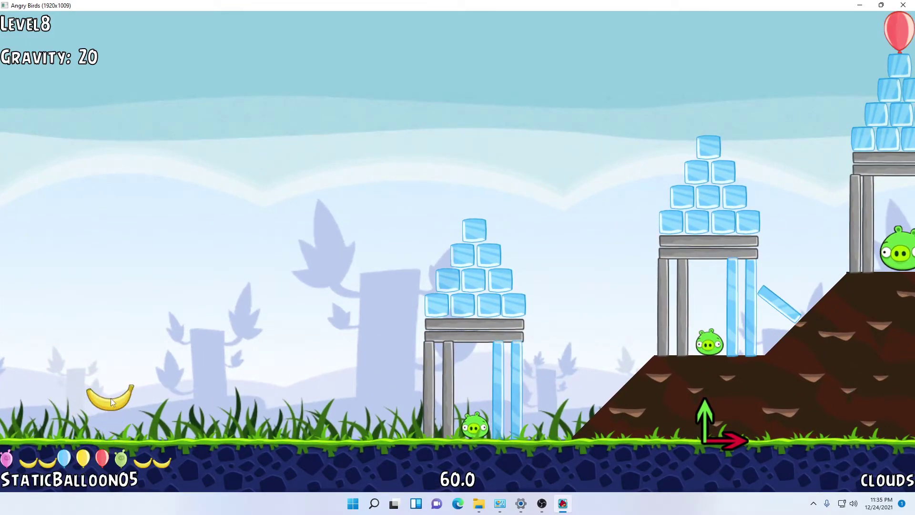
left_click(120, 459)
left_click(430, 42)
key("Escape")
- Duplicate the medium pig from the tower on the hilltop, and position the copy directly below the green balloon
left_click(901, 245)
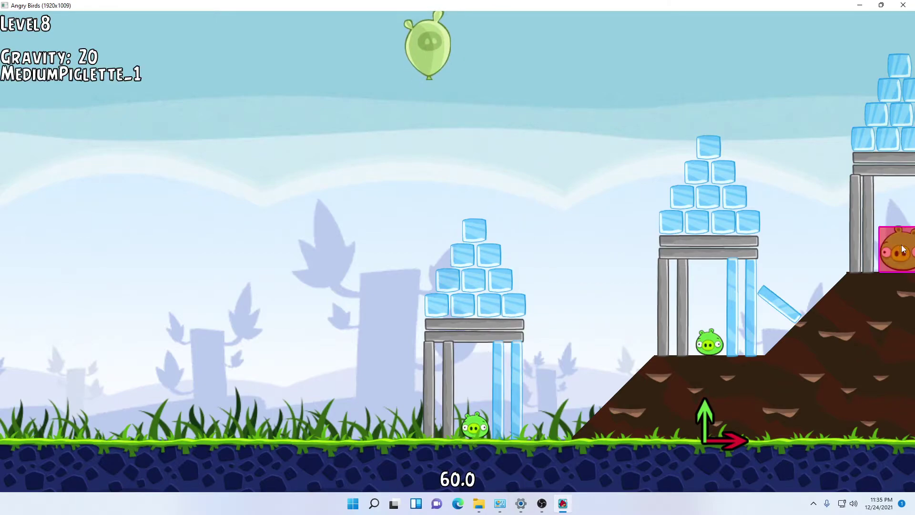
left_click_drag(902, 249, 423, 113)
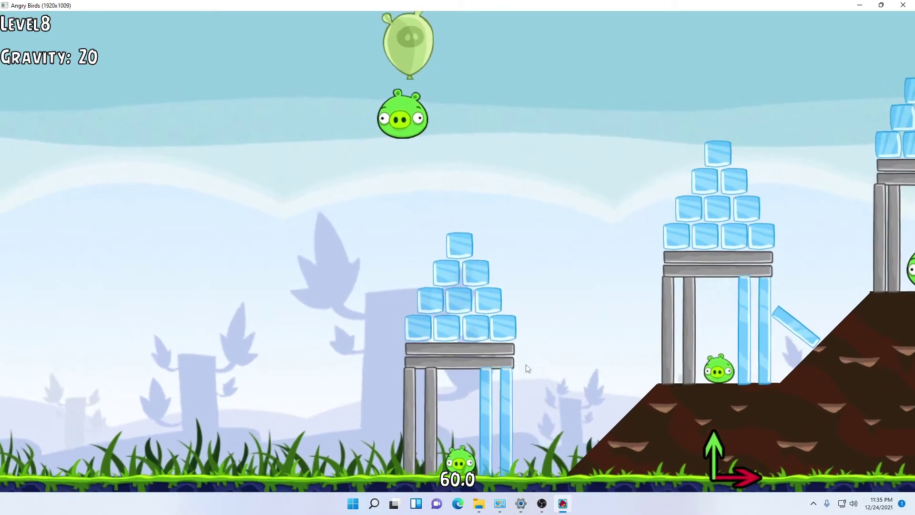
scroll(526, 366, "down", 2)
mouse_move(425, 145)
left_mouse_down()
mouse_move(438, 158)
mouse_move(432, 150)
left_mouse_up()
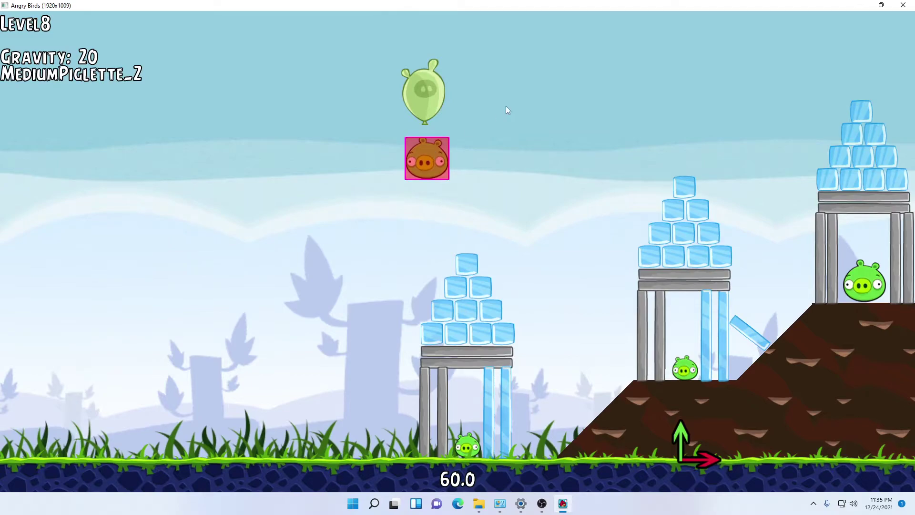
left_click_drag(395, 50, 513, 182)
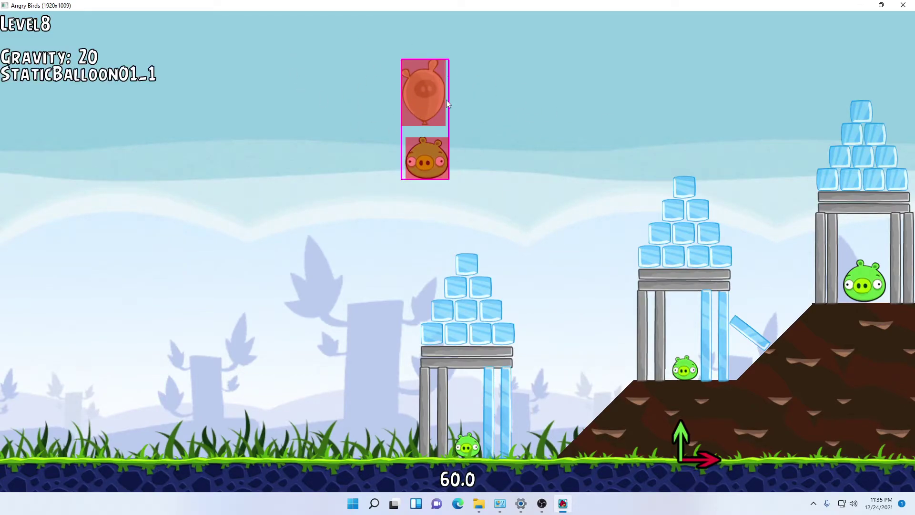
left_click(427, 95)
left_click_drag(336, 26, 643, 261)
left_click(307, 48)
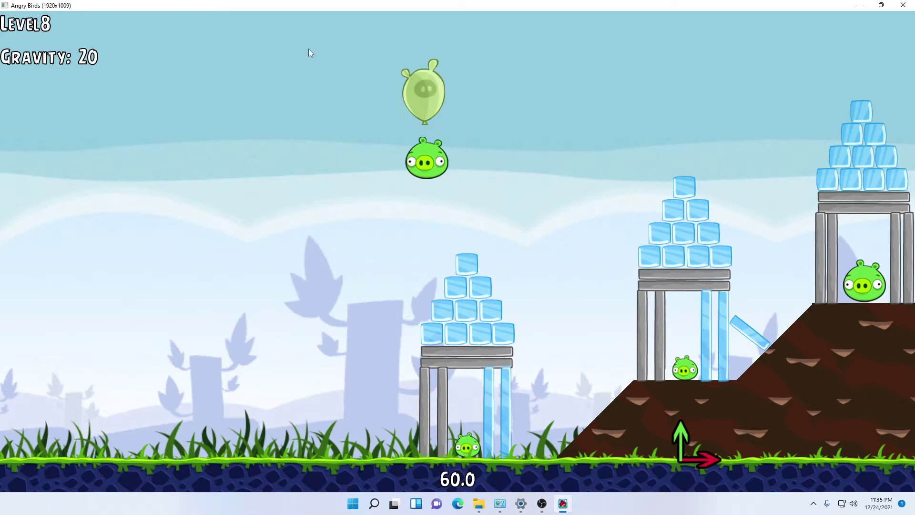
- Join the green balloon to the medium pig directly below it with a Distance Joint
key("Tab")
left_click(426, 106)
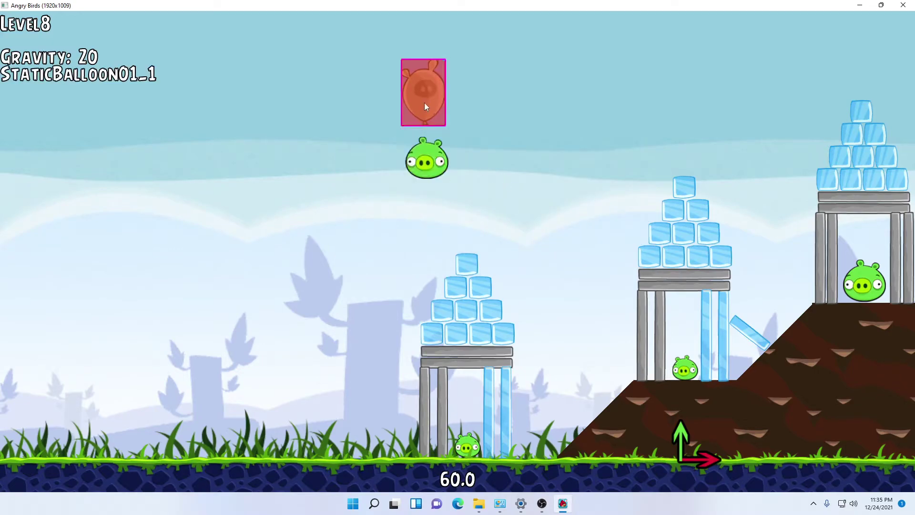
left_click(437, 158)
key("j")
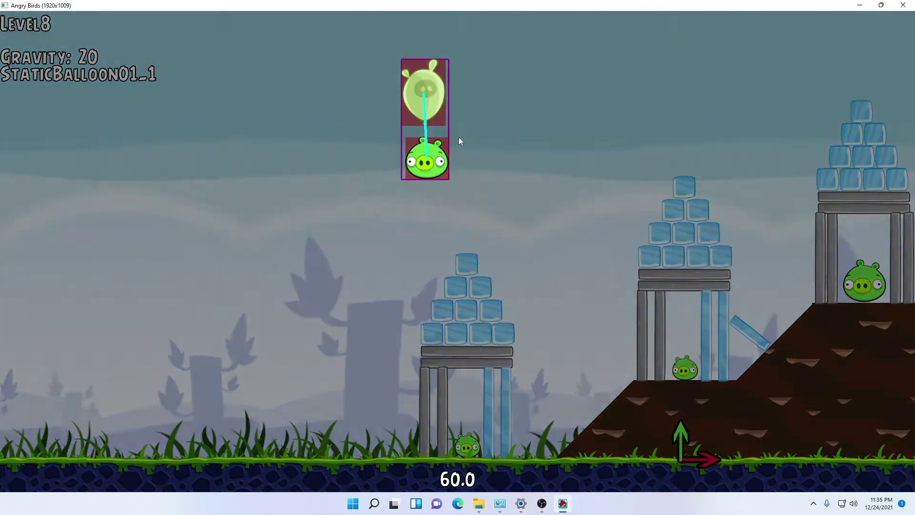
left_click(43, 59)
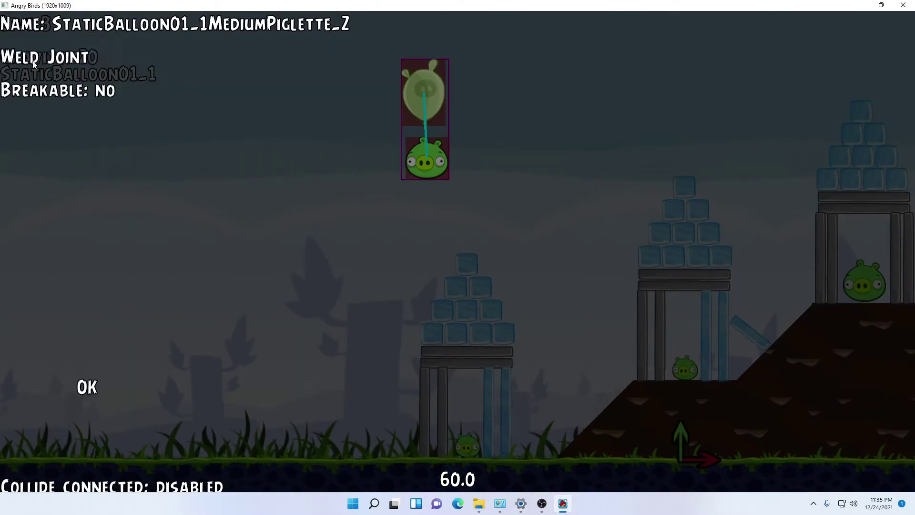
left_click(36, 65)
left_click(39, 67)
left_click(41, 65)
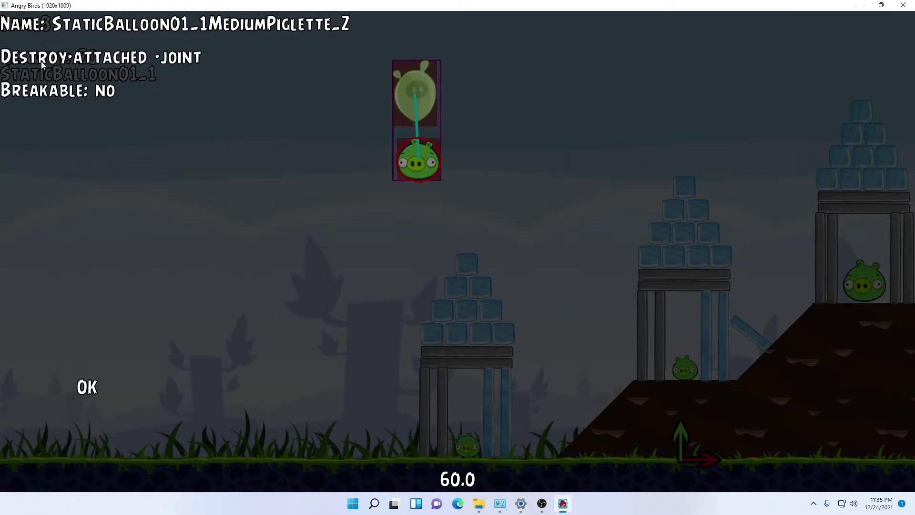
left_click(41, 61)
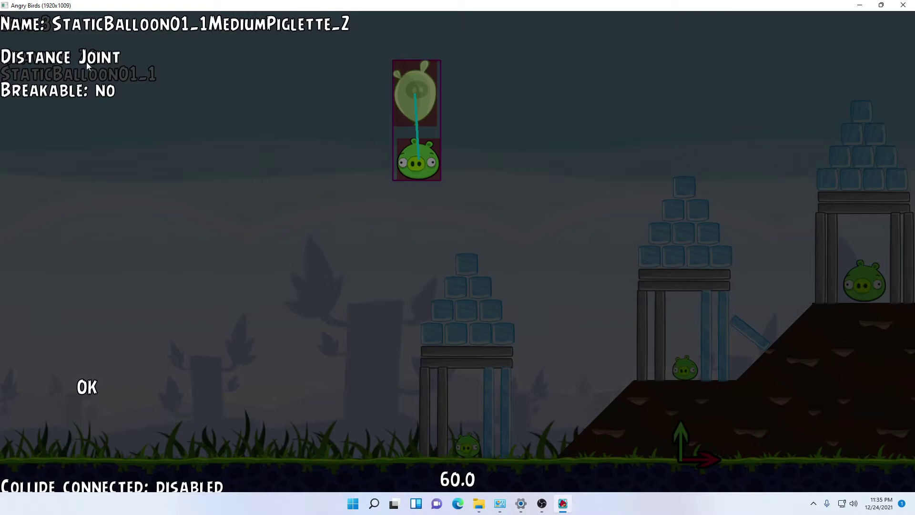
left_click(90, 386)
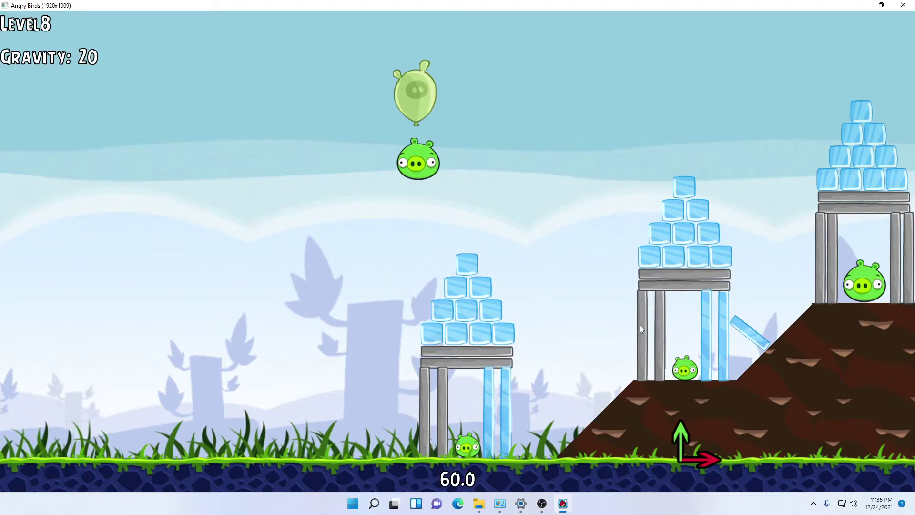
- Place the sombrero from the Extras palette on the head of the medium pig beneath the green balloon
left_click(664, 275)
scroll(437, 153, "up", 5)
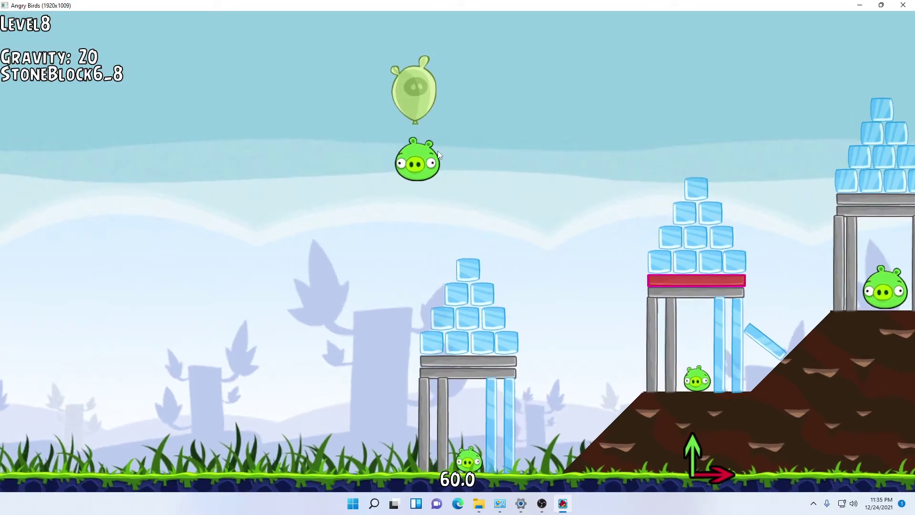
key("Tab")
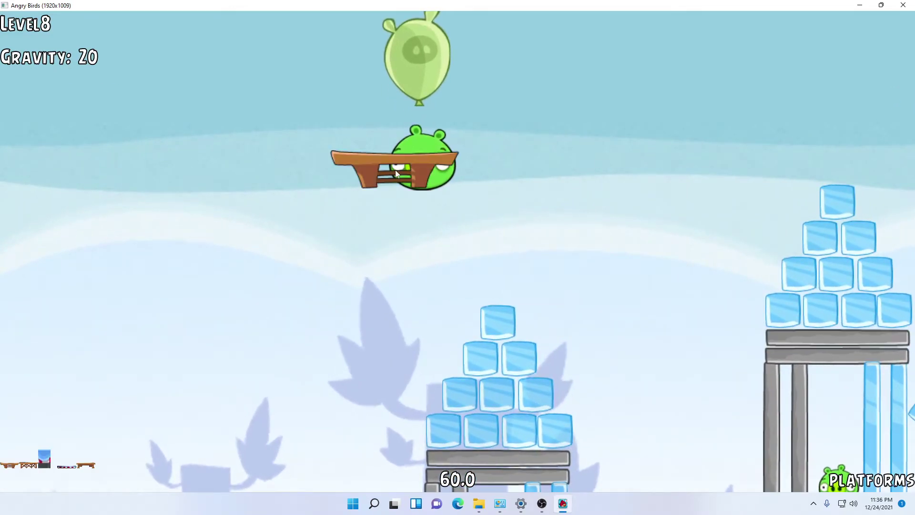
scroll(239, 416, "down", 1)
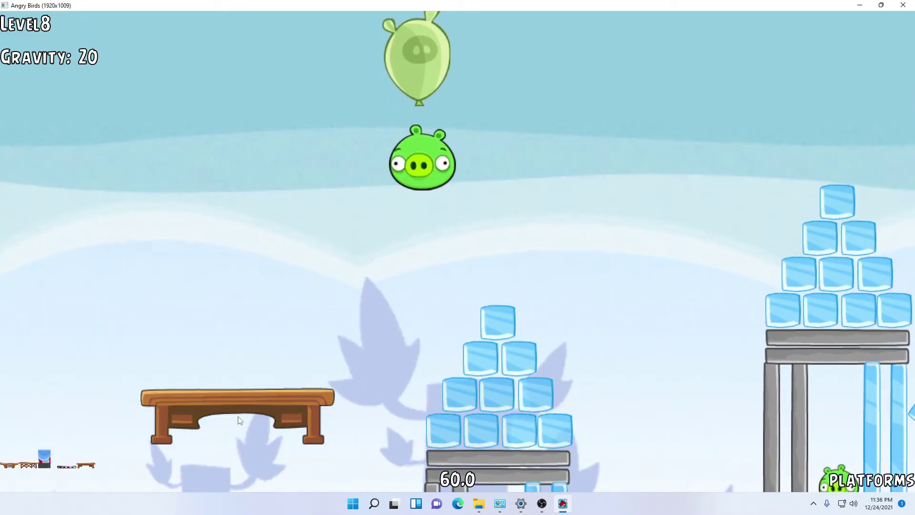
scroll(238, 416, "down", 2)
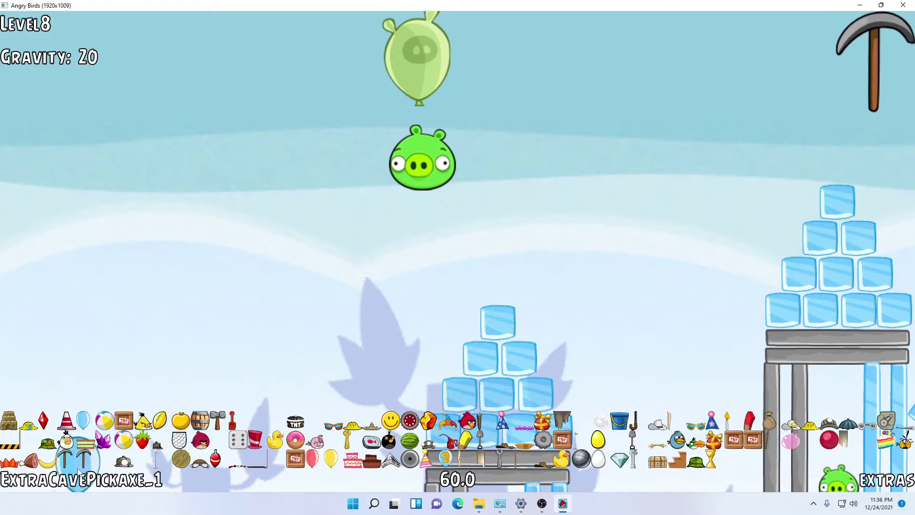
left_click(372, 426)
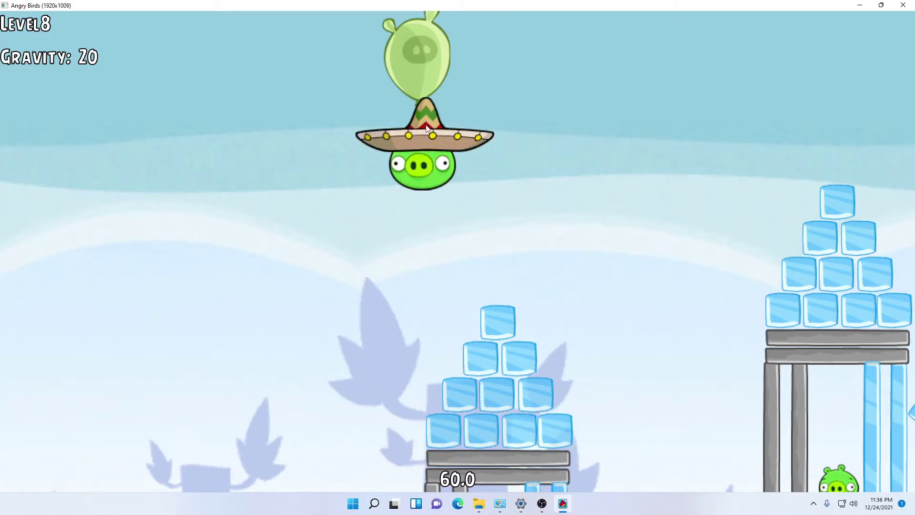
left_click(422, 128)
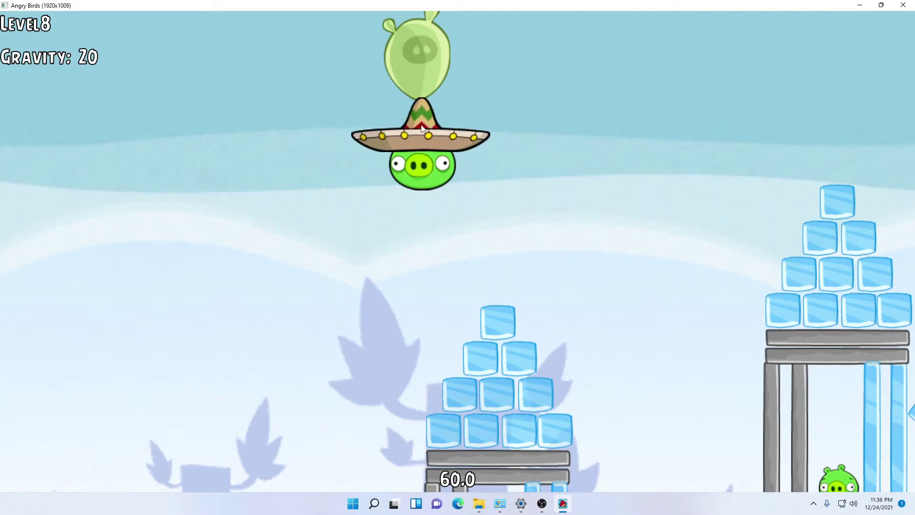
- Raise the green balloon clear of the sombrero and join it to the pig again
left_click(426, 60)
left_click_drag(430, 63, 430, 53)
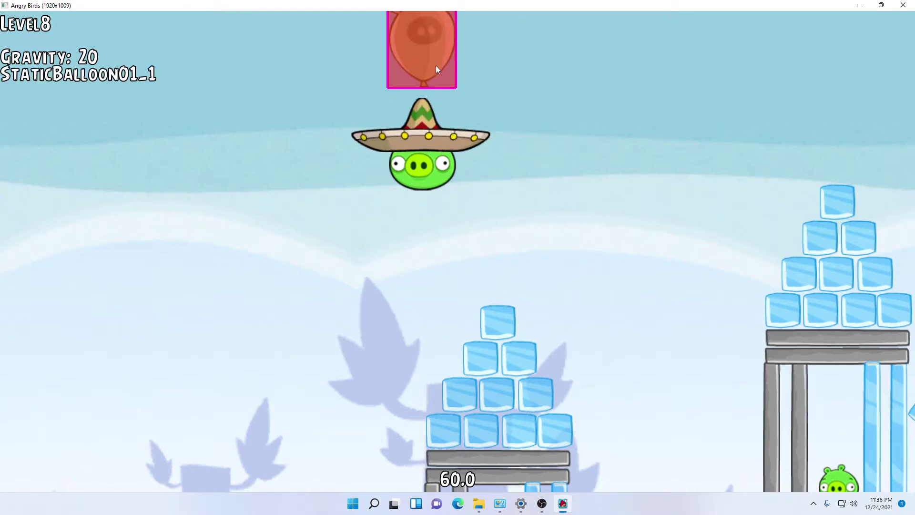
left_click(428, 62, "shift")
left_click(427, 61, "shift")
left_click(431, 173, "shift")
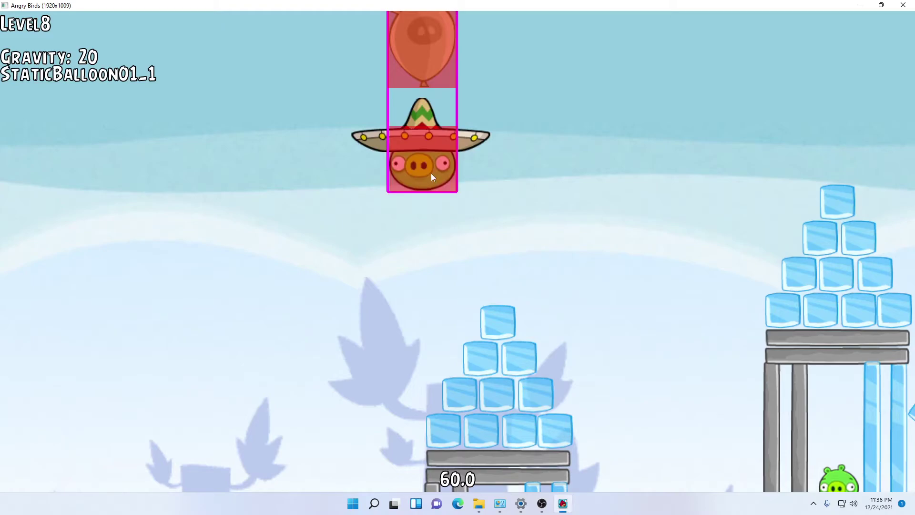
key("j")
left_click(88, 387)
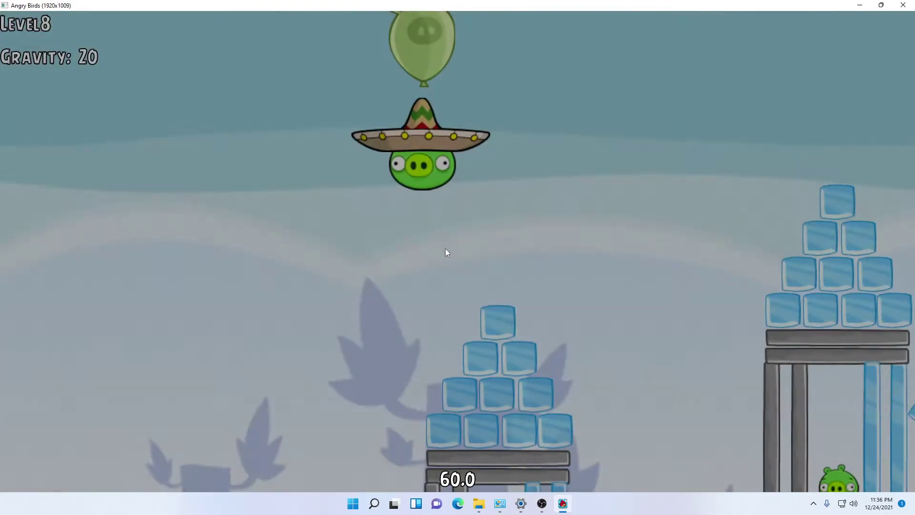
- Join the sombrero to the medium pig with a Weld Joint
left_click(425, 164)
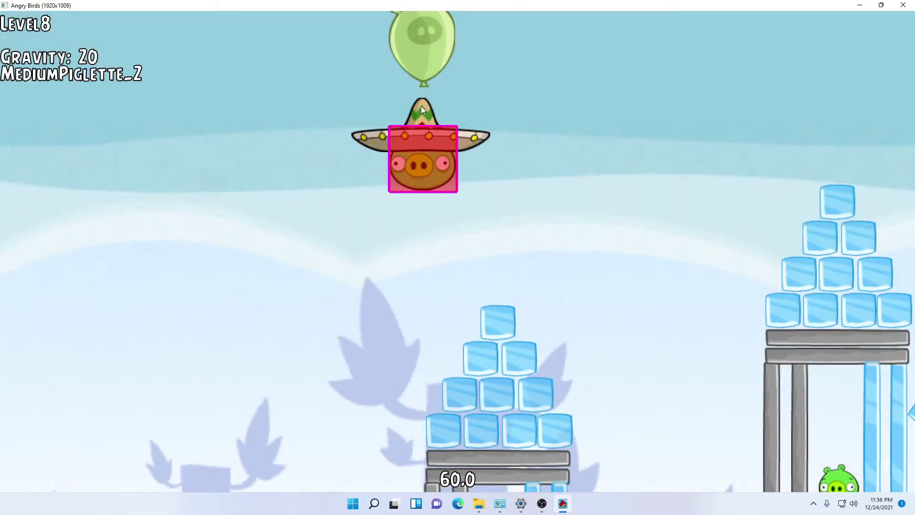
left_click(376, 136)
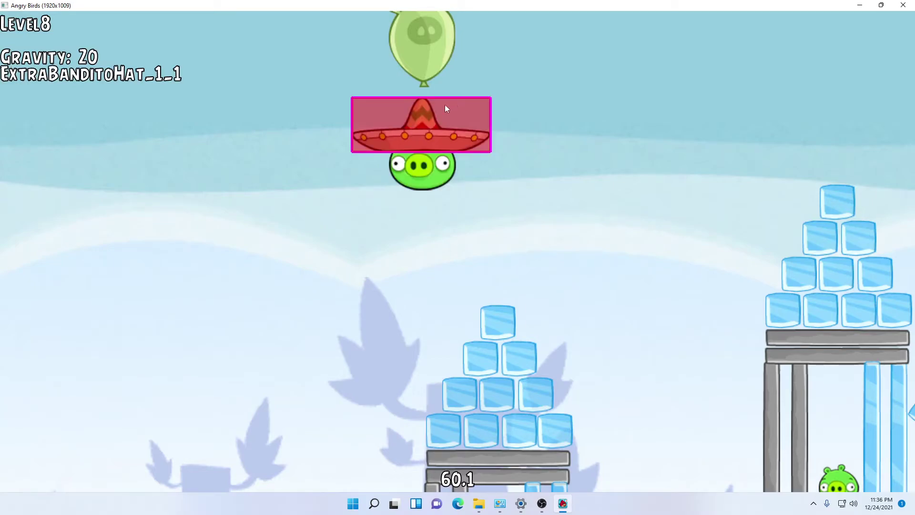
key("j")
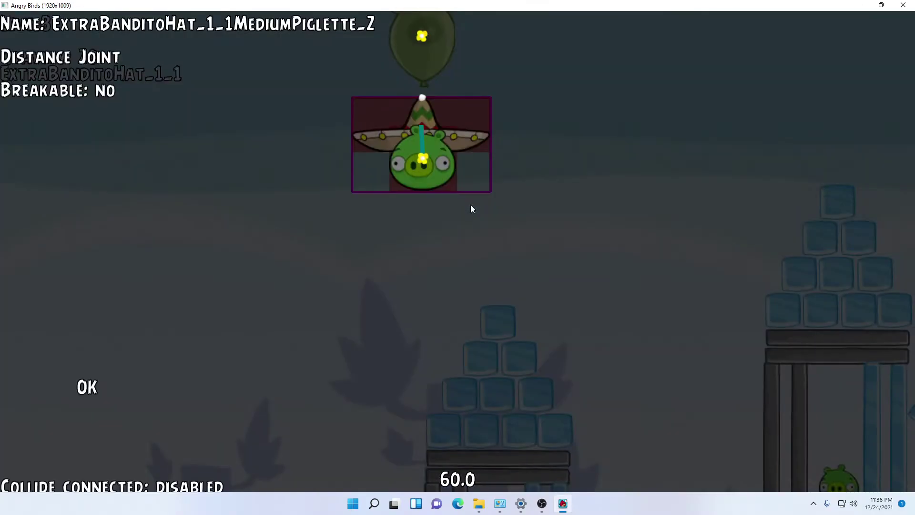
left_click(163, 61)
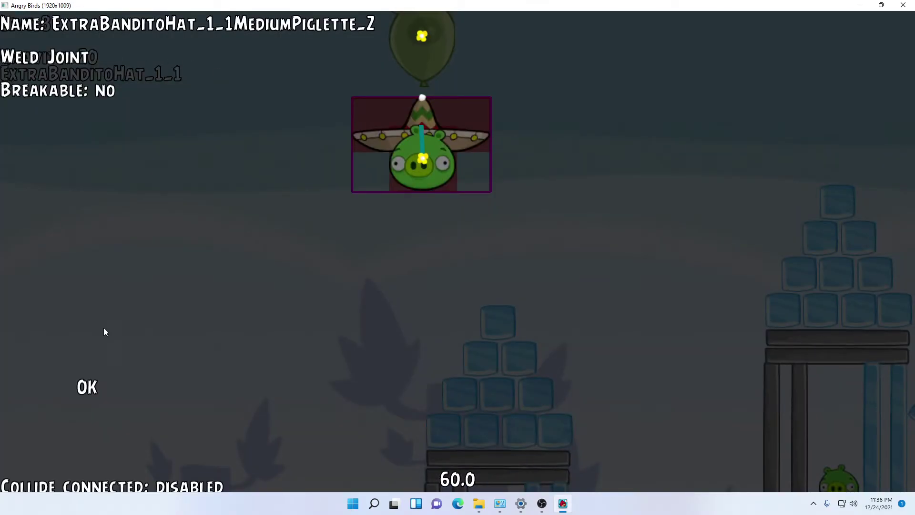
left_click(92, 384)
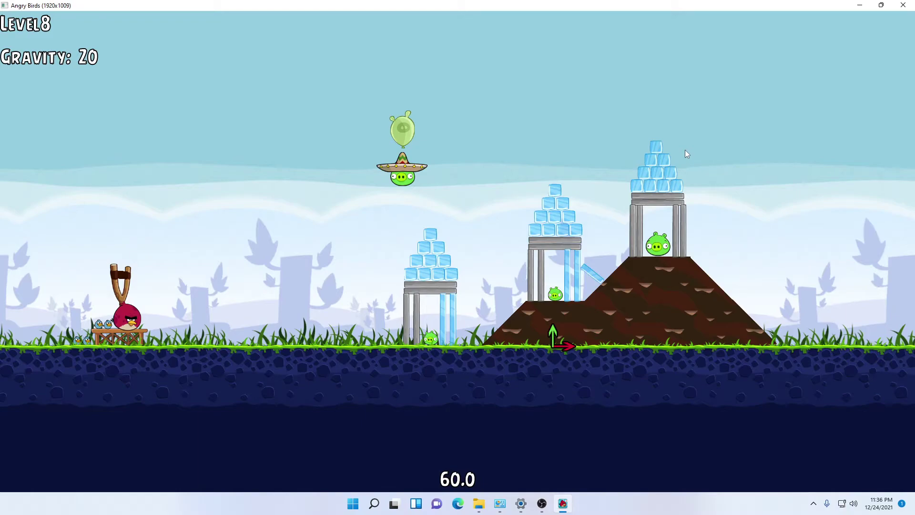
- Exit the current level, confirm leaving it, and reopen Level8 from the World 1 level list
key("Escape")
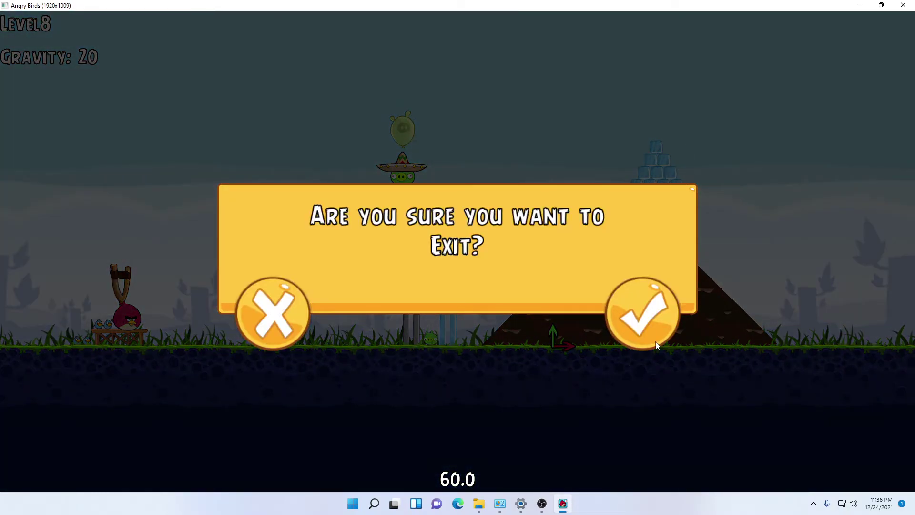
left_click(656, 343)
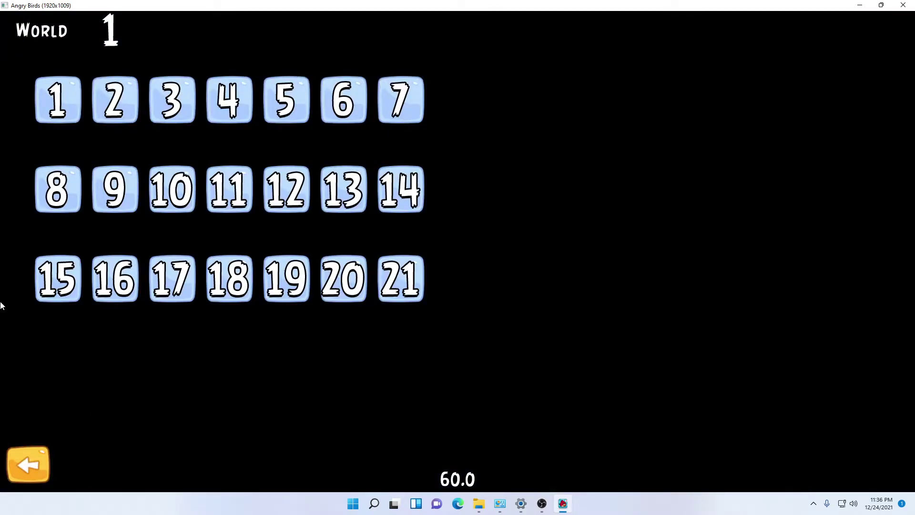
left_click(147, 194)
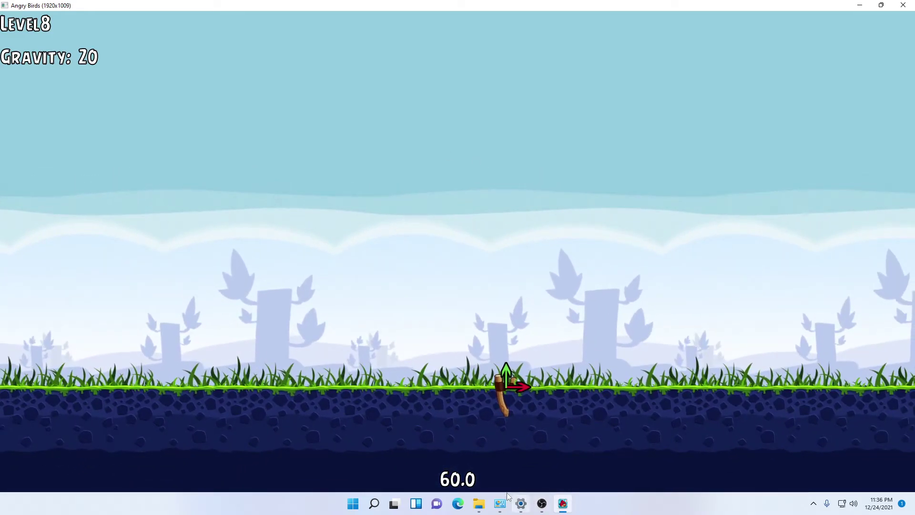
- Switch to File Explorer and open the temp folder under Birdy's data\levels\pack1
left_click(484, 502)
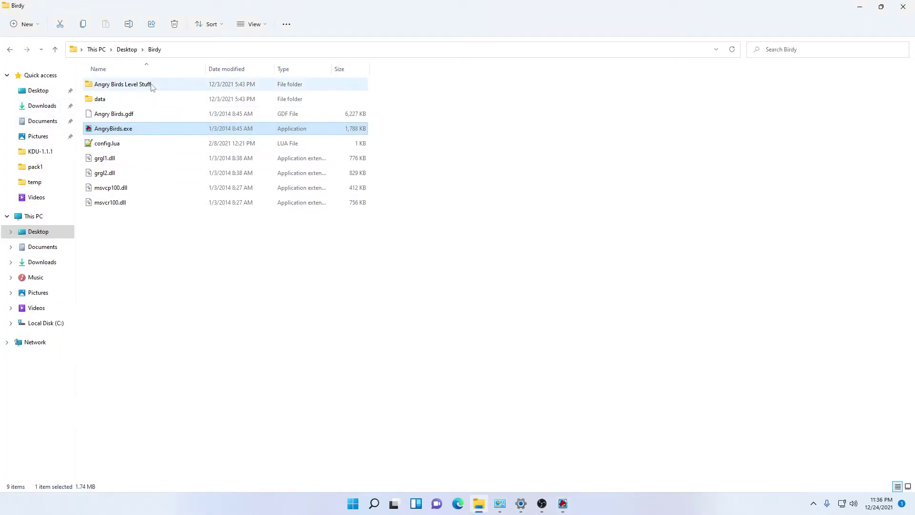
left_click(106, 102)
double_click(106, 102)
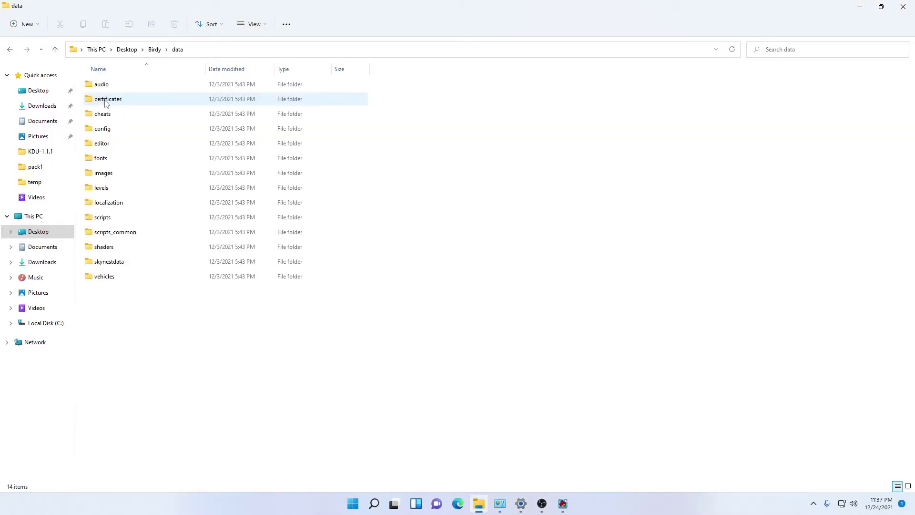
double_click(118, 190)
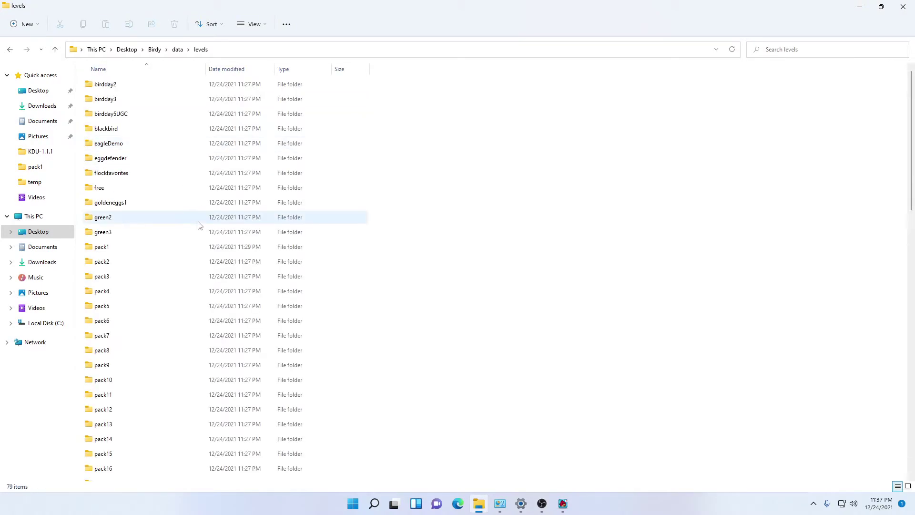
double_click(109, 247)
double_click(102, 85)
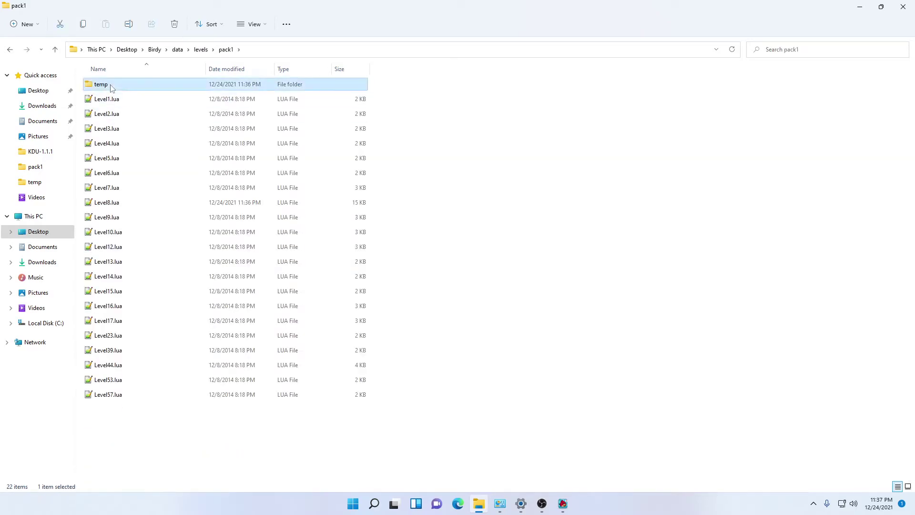
- Delete Level1.temp.lua from the temp folder and select Level8.temp.lua
left_click(145, 89)
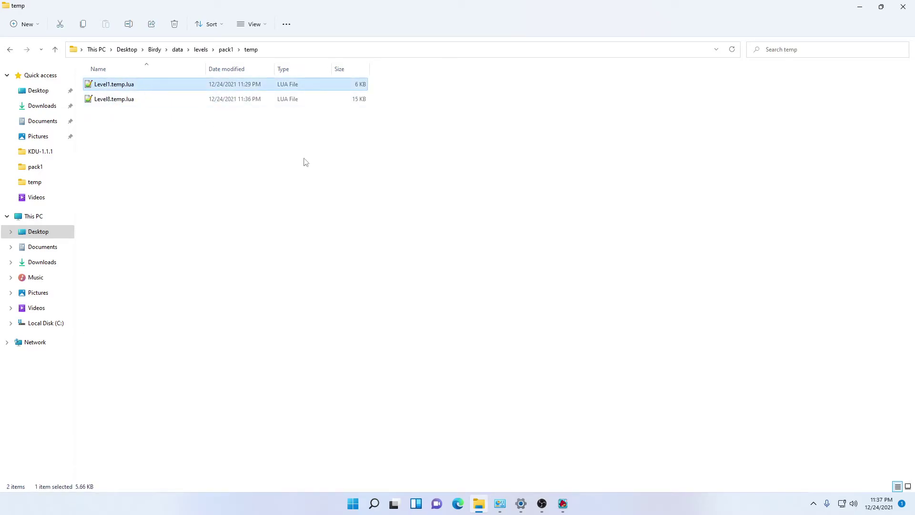
key("Delete")
left_click(117, 86)
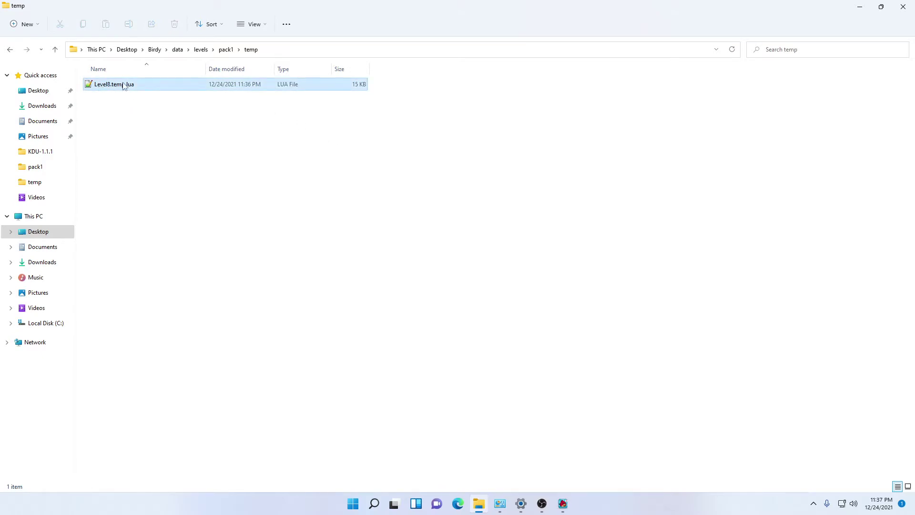
- Check the reopened level in the game, then open Level8.temp.lua in Notepad++ and examine its contents through to the end
left_click(562, 503)
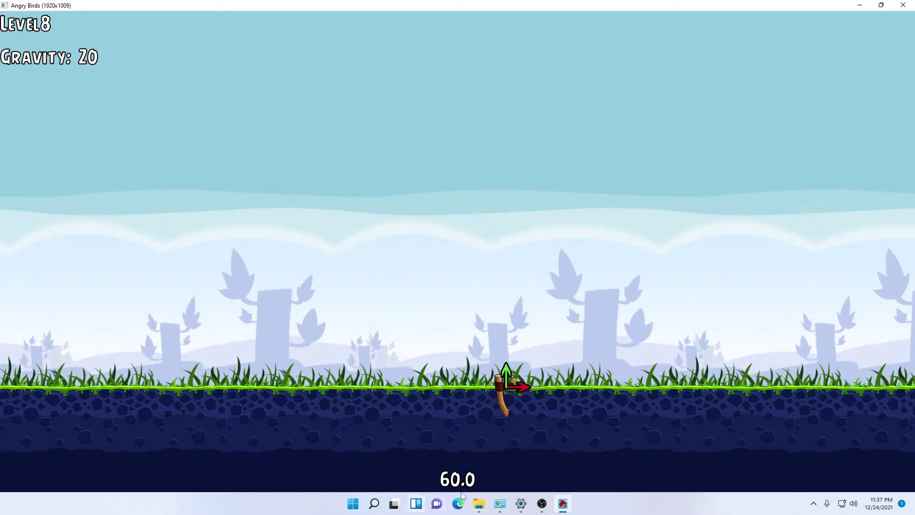
left_click(479, 504)
double_click(181, 91)
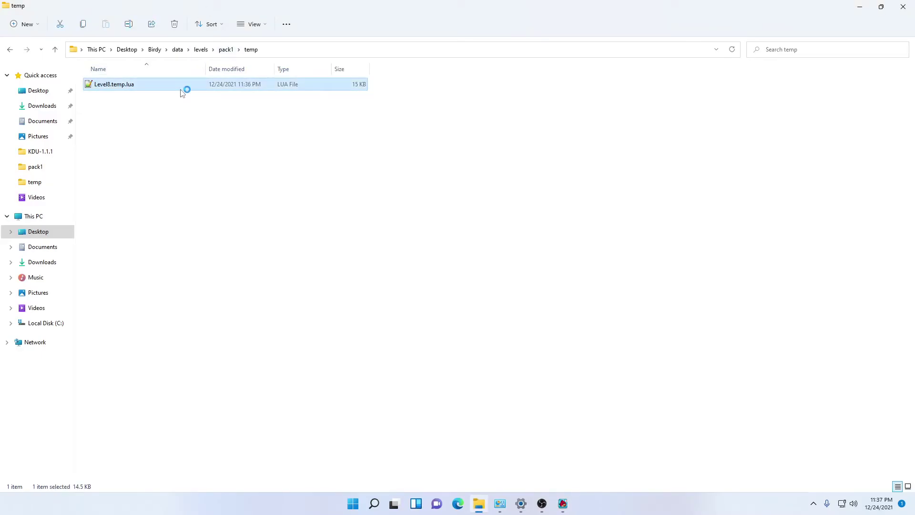
scroll(591, 248, "down", 15)
scroll(591, 249, "down", 16)
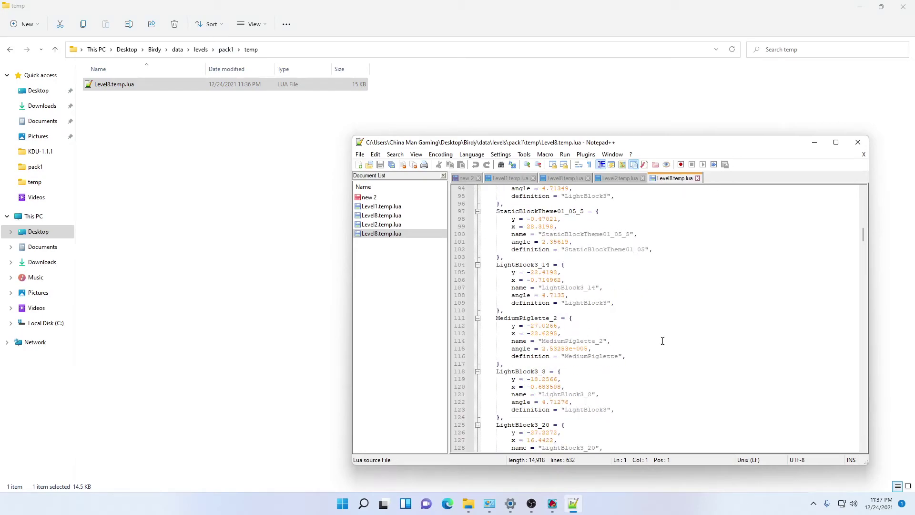
left_click_drag(862, 237, 884, 456)
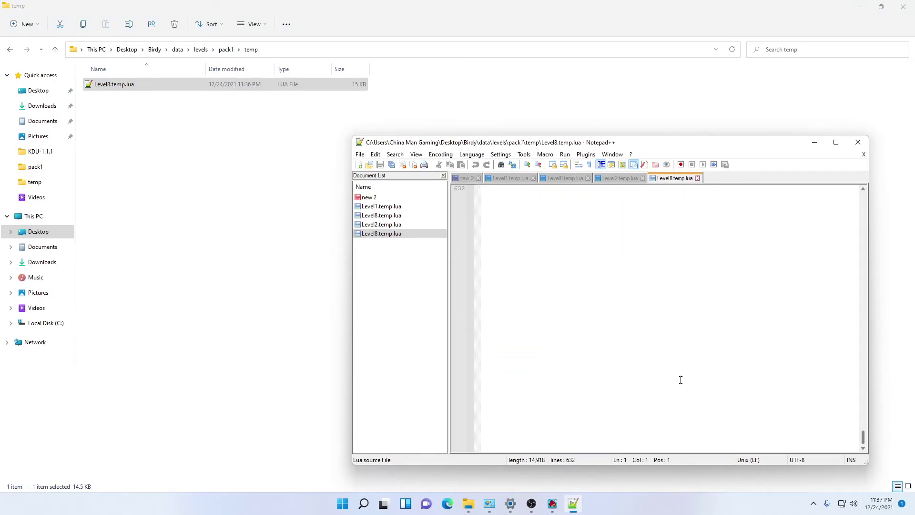
- Append the line filename = "Level8.lua" at the end of Level8.temp.lua, save the file and close Notepad++
scroll(677, 374, "up", 2)
left_click(669, 364)
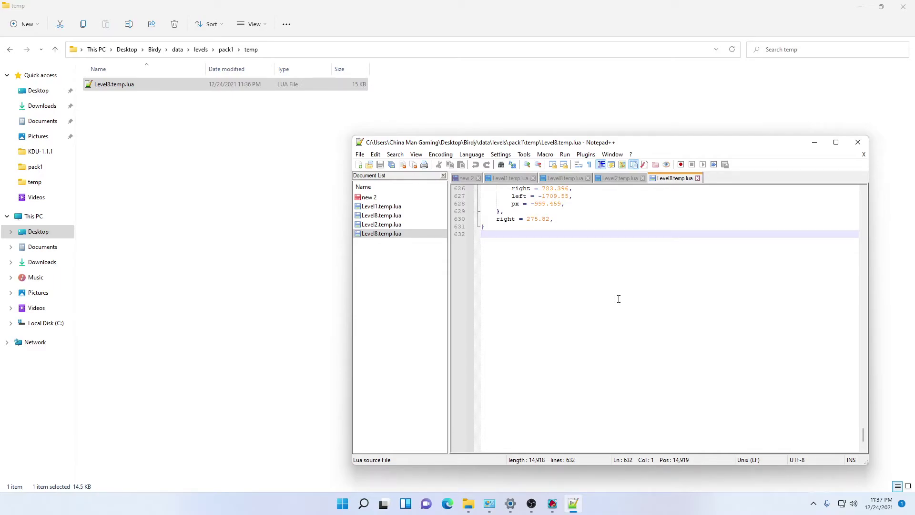
type("filename =")
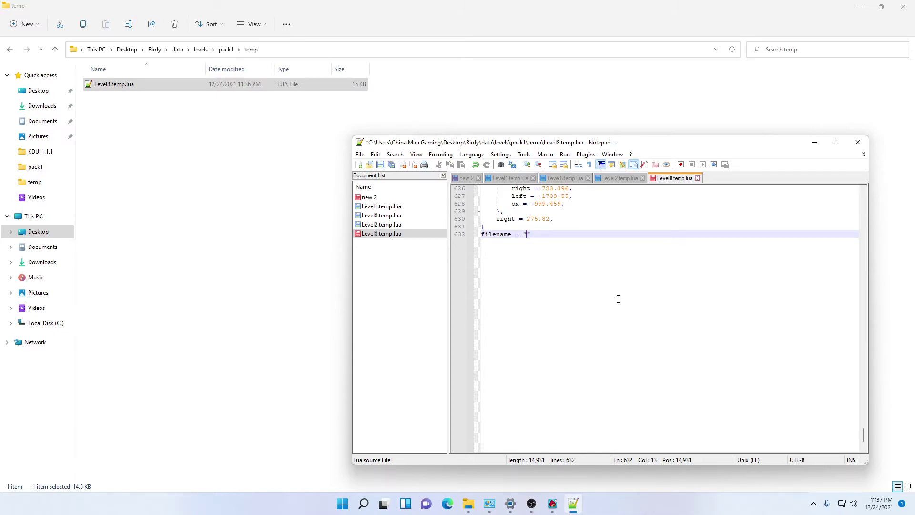
type("Level8.lua")
key("ctrl+s")
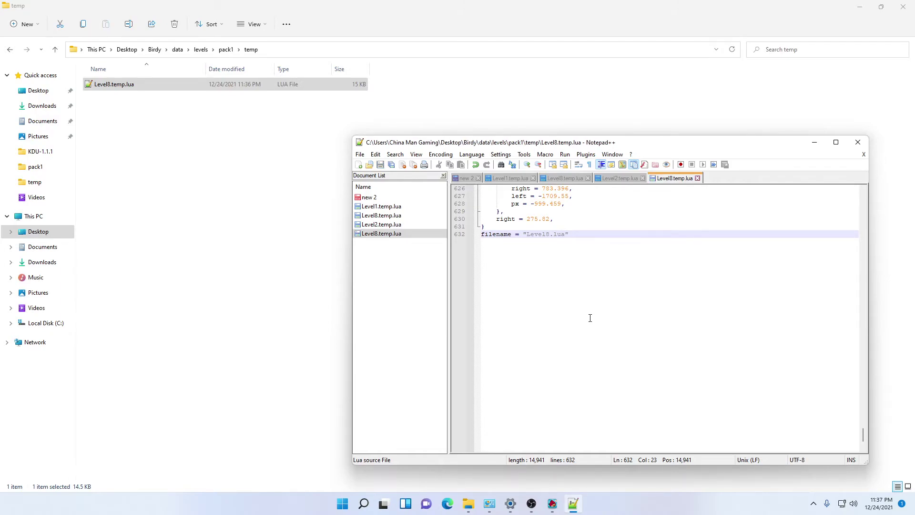
left_click(857, 142)
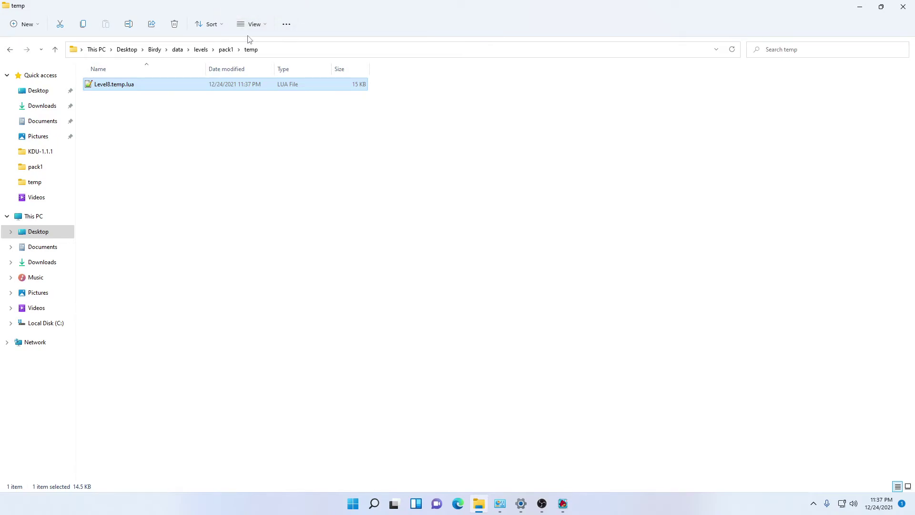
- Go to Birdy's Angry Birds Level Stuff\ABLUAMANAGER folder and launch AB360 LUA Manager.exe
left_click(224, 50)
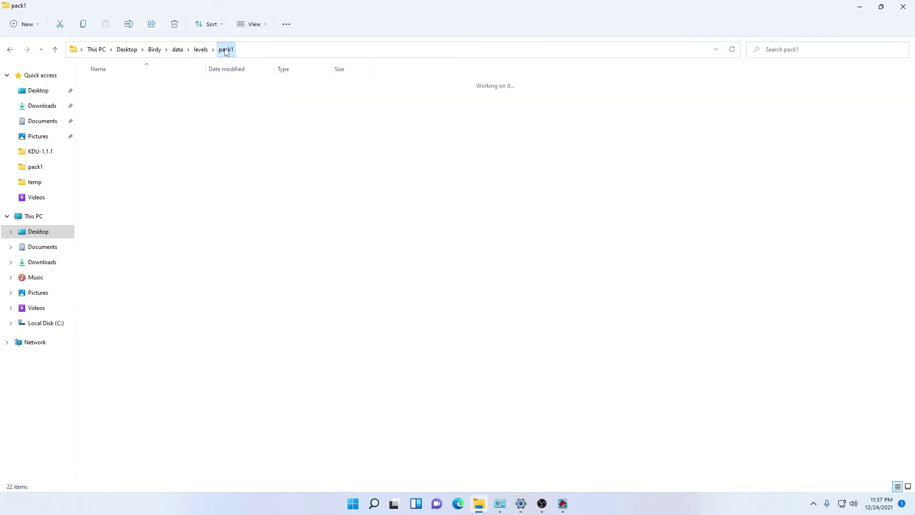
left_click(154, 50)
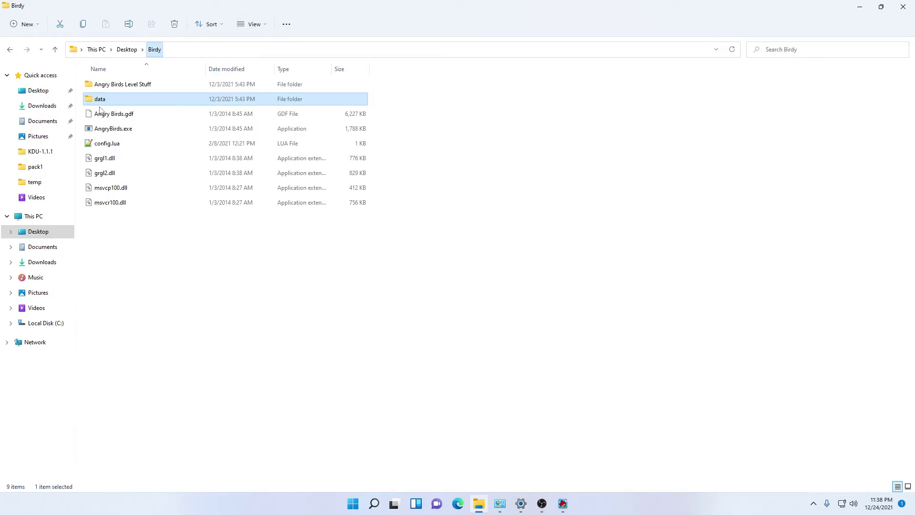
double_click(121, 84)
double_click(122, 84)
left_click(100, 99)
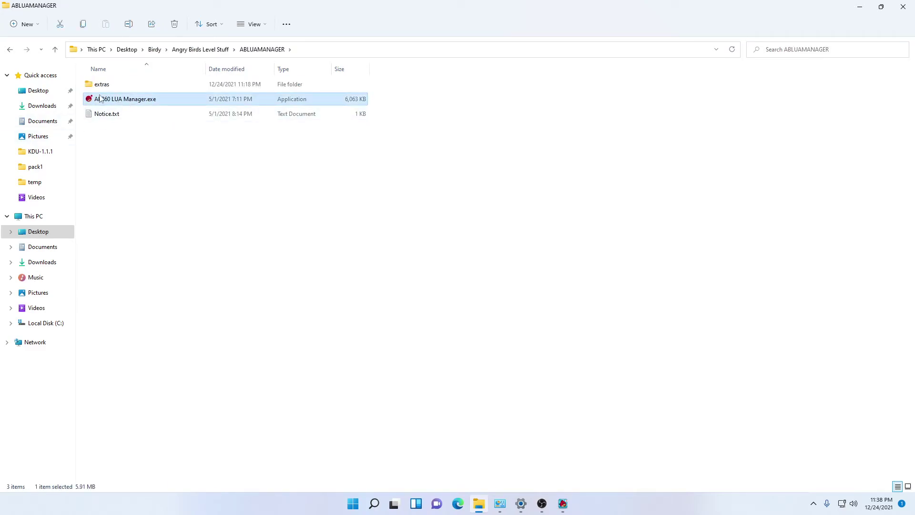
double_click(101, 99)
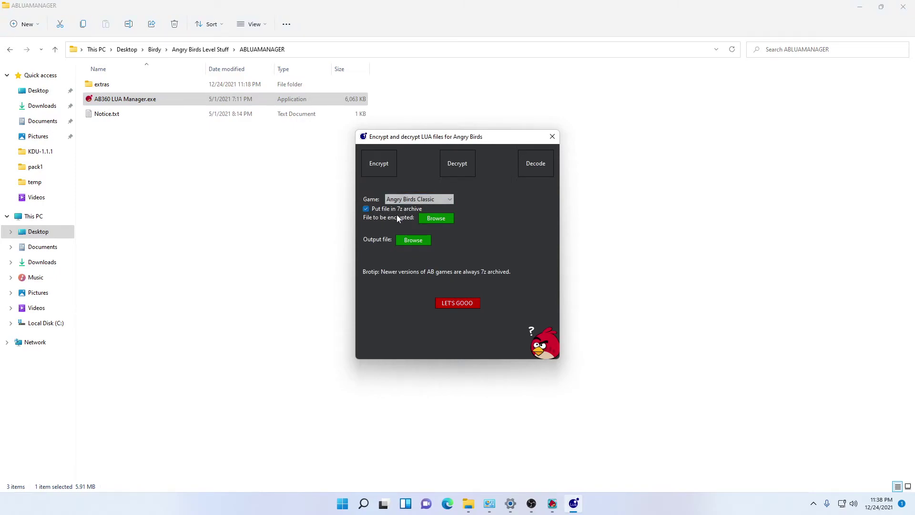
- Choose Level8.temp.lua from Birdy\data\levels\pack1\temp as the file to be encrypted
left_click(430, 221)
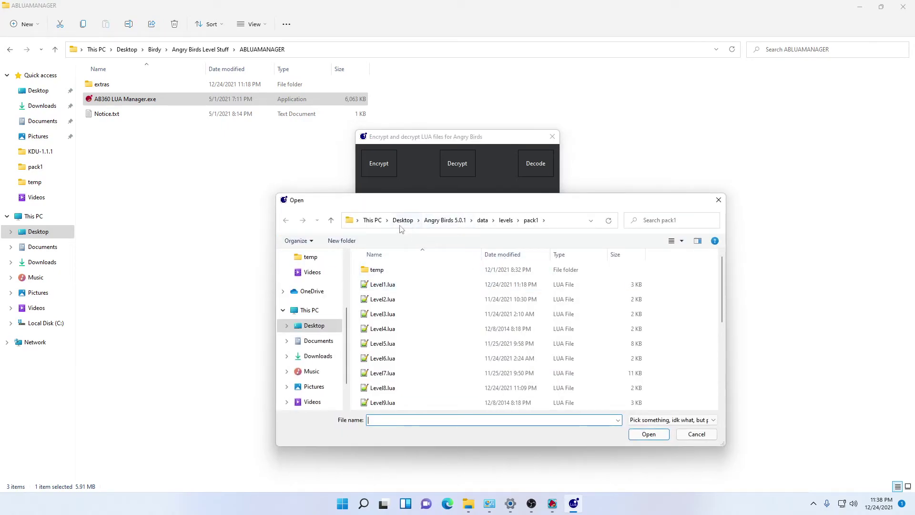
left_click(403, 220)
double_click(389, 284)
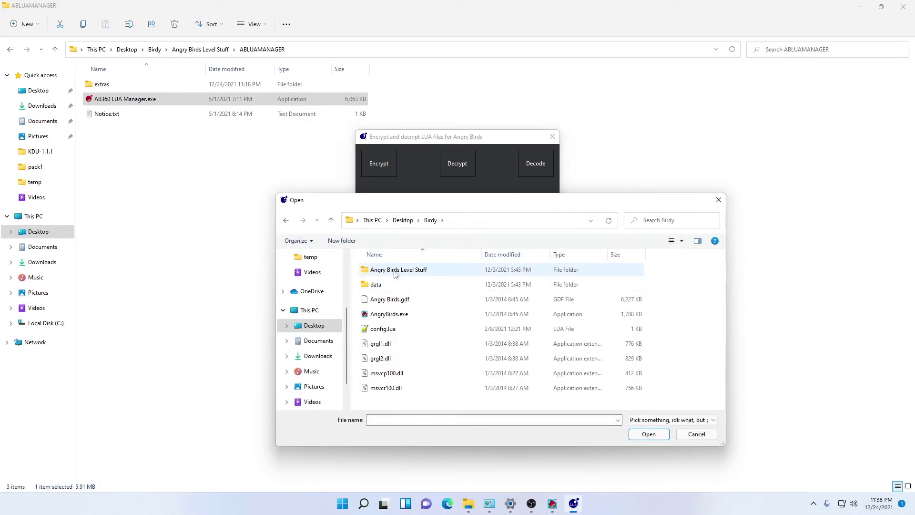
double_click(387, 284)
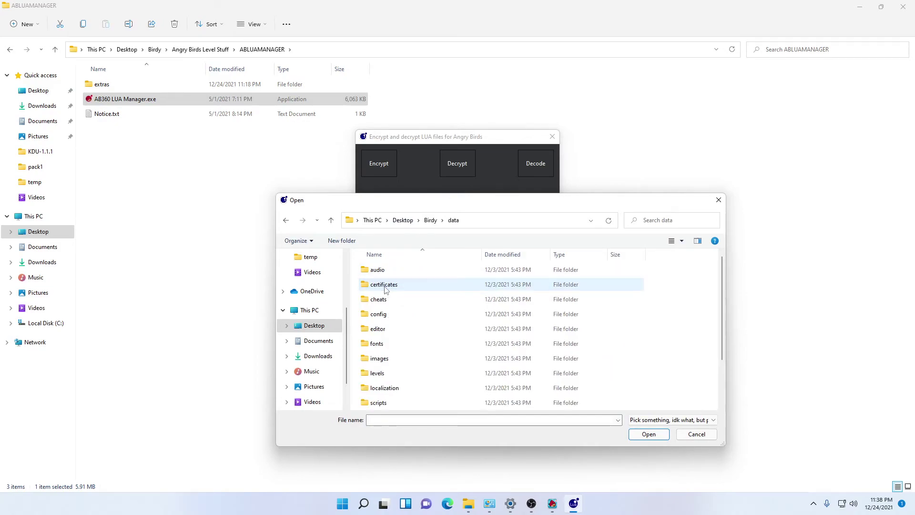
double_click(387, 373)
scroll(388, 372, "down", 3)
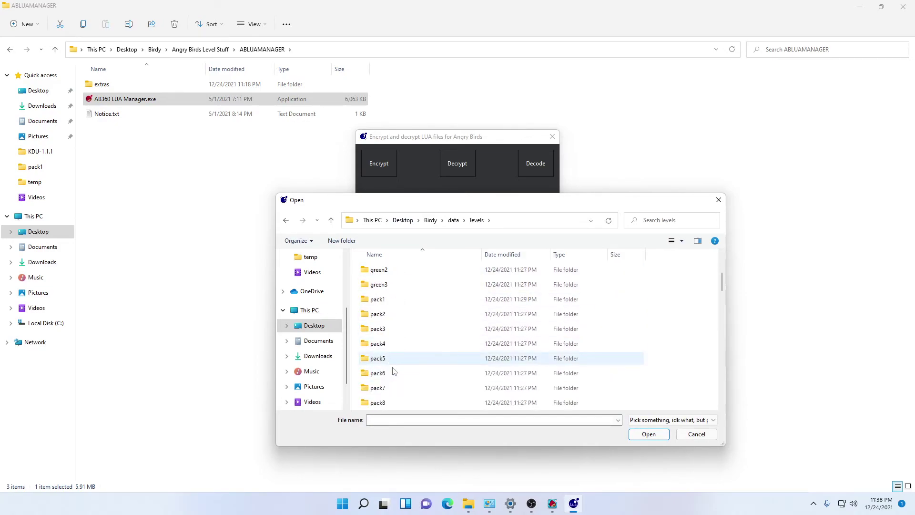
double_click(380, 299)
double_click(389, 269)
double_click(389, 269)
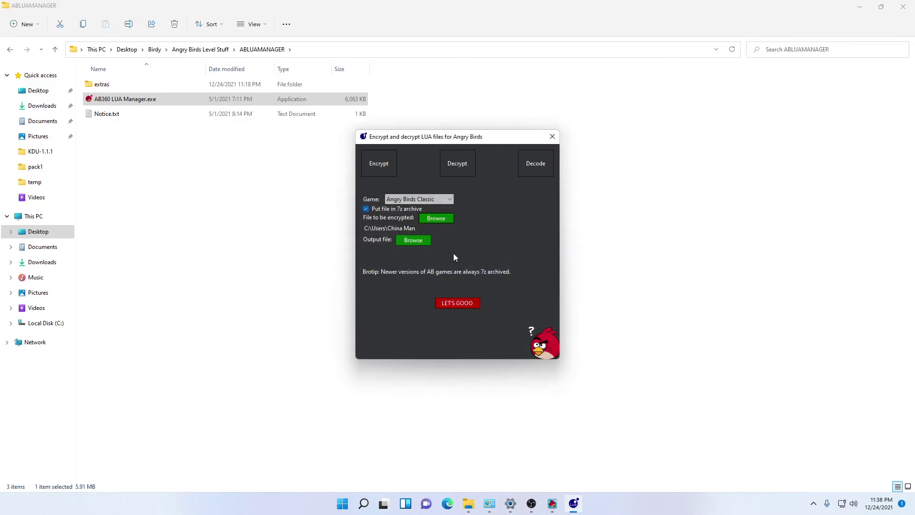
- Set the output to Level8.lua in pack1, replacing the existing file, and run the encryption
left_click(407, 241)
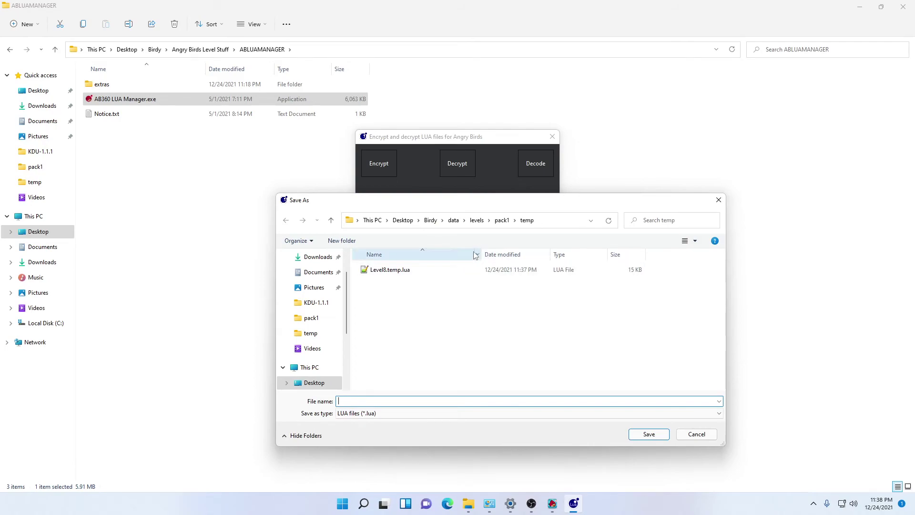
left_click(502, 220)
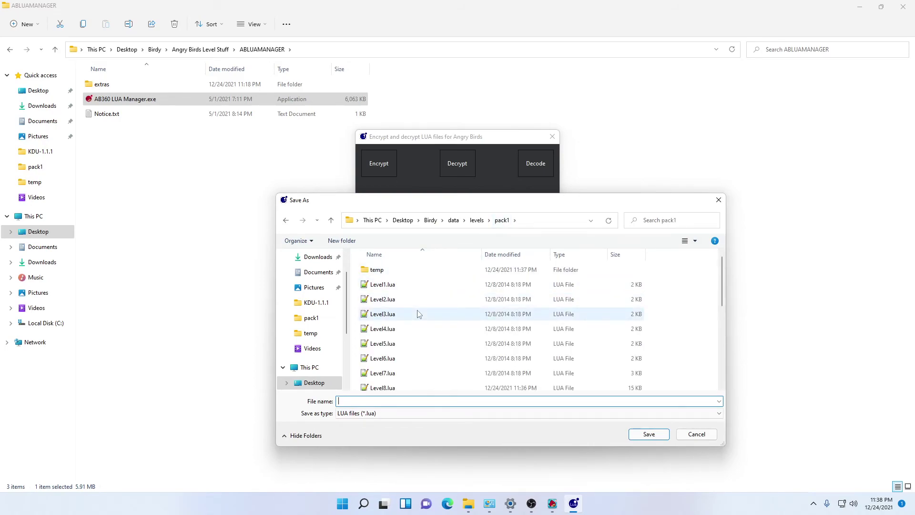
scroll(384, 353, "down", 1)
double_click(385, 353)
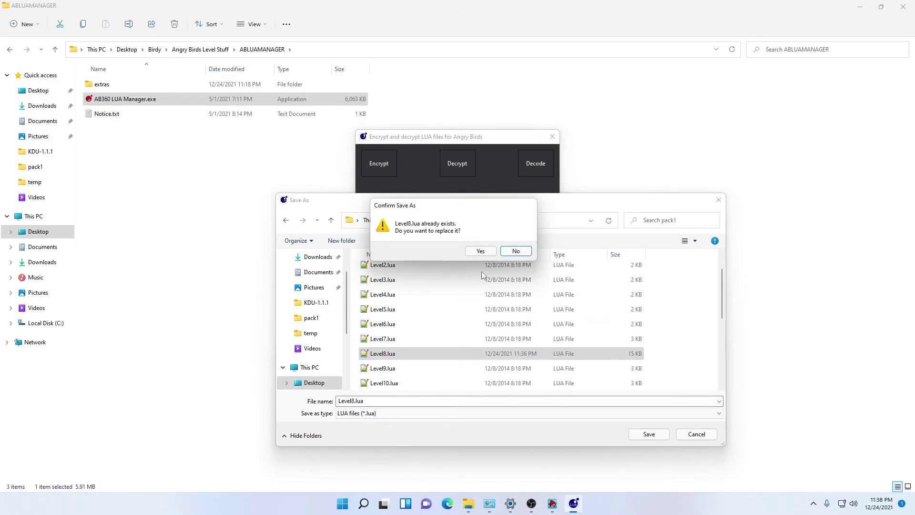
left_click(480, 252)
left_click(457, 303)
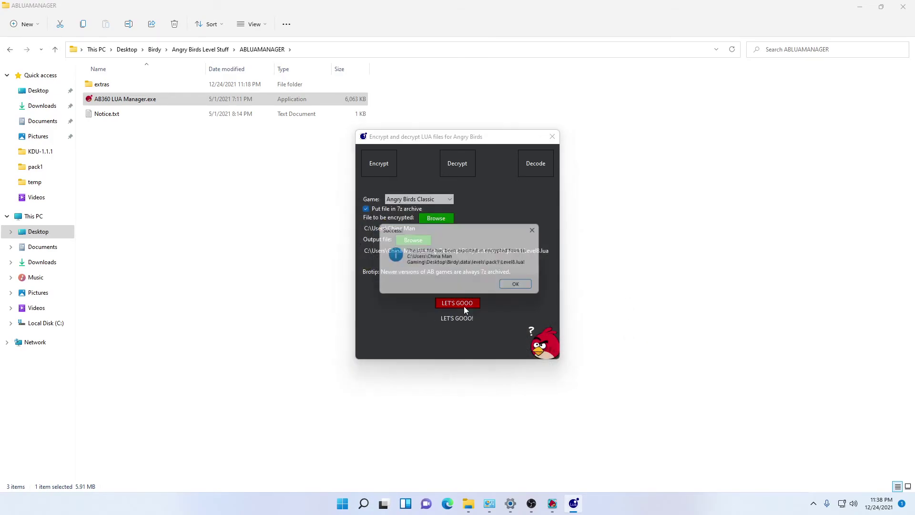
left_click(522, 288)
- Switch to the Angry Birds game, exit the current level and reopen Level8 from the World 1 list
left_click(552, 507)
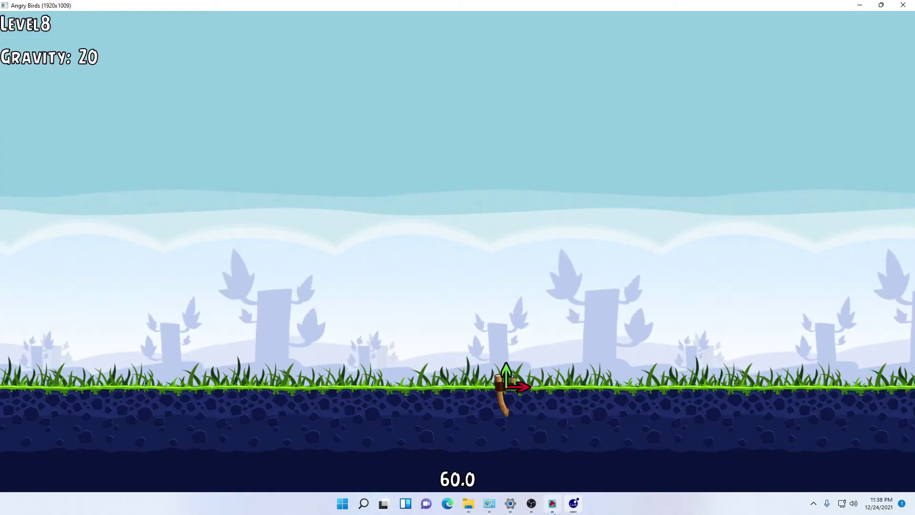
key("Escape")
left_click(641, 314)
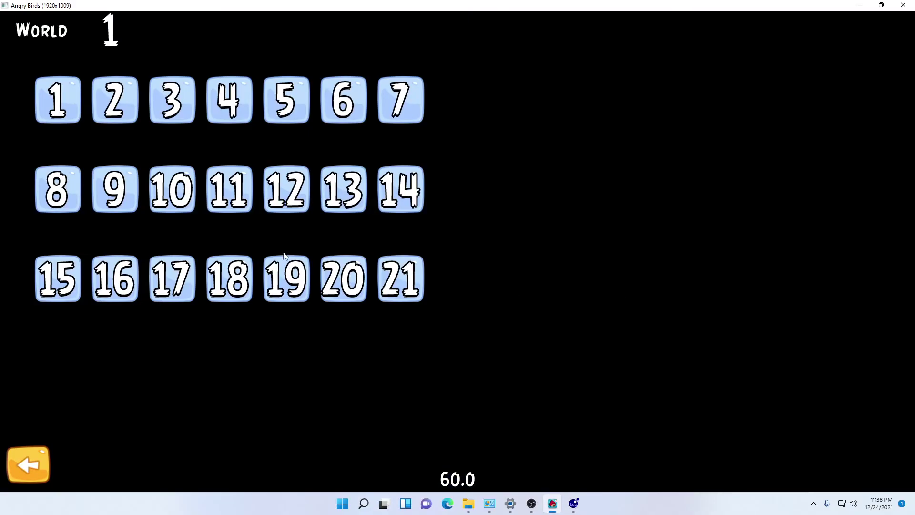
left_click(169, 184)
- Leave the level editor, return to the main menu and start level 8 from the game's regular level selection
key("Escape")
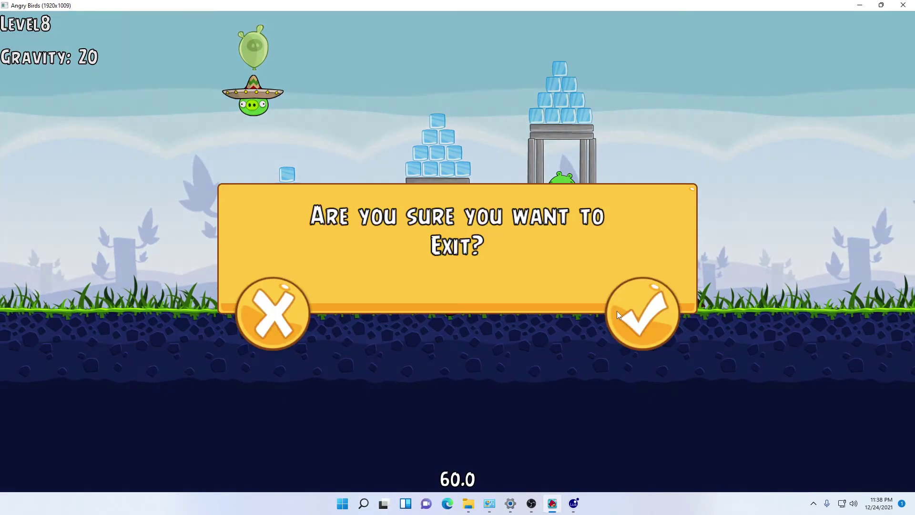
left_click(660, 317)
left_click(21, 465)
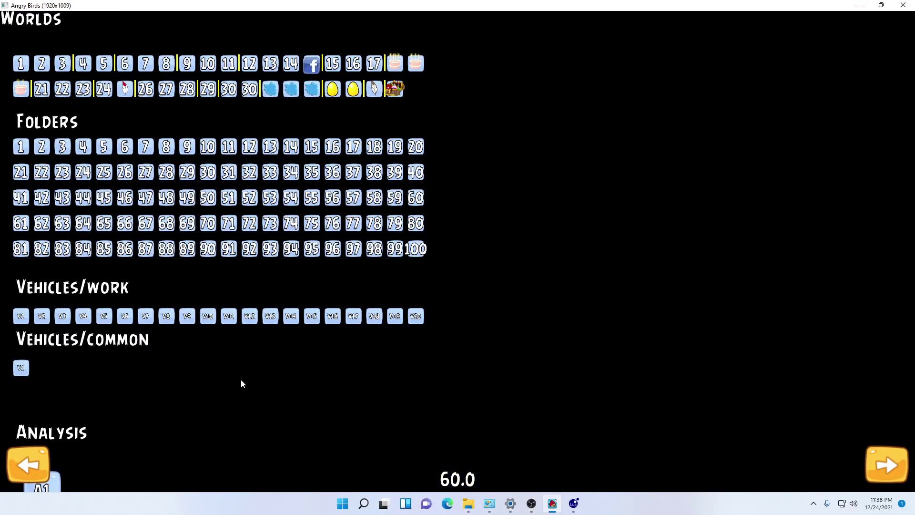
left_click(34, 461)
left_click(469, 290)
left_click(130, 172)
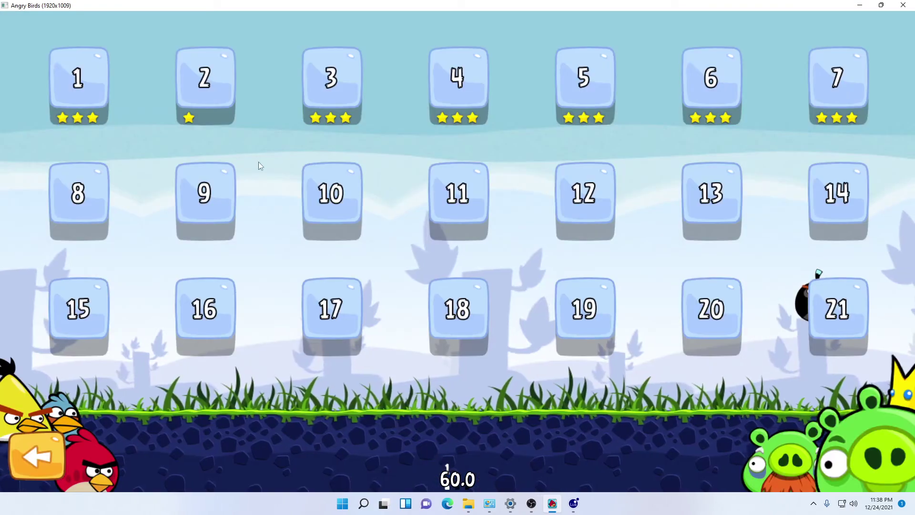
left_click(587, 316)
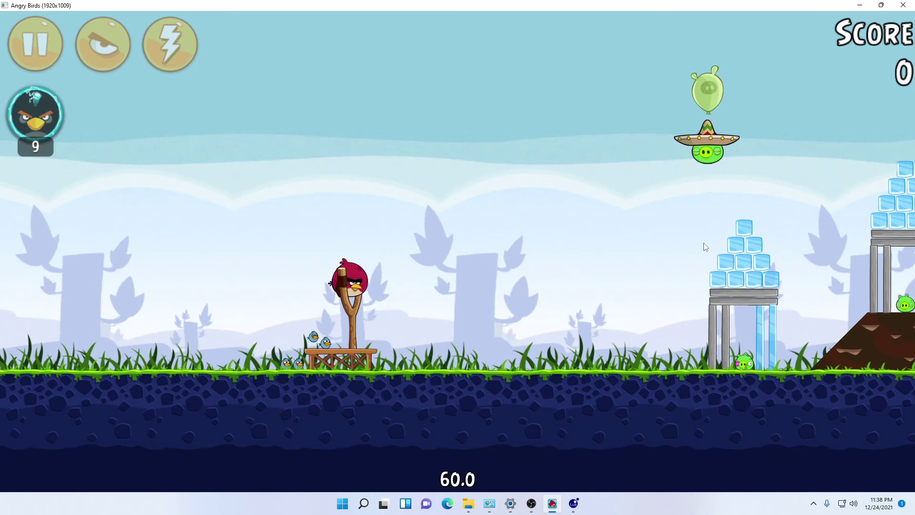
- Play the edited level by launching birds from the slingshot at the balloon pig and the ice block towers
left_click_drag(351, 281, 317, 310)
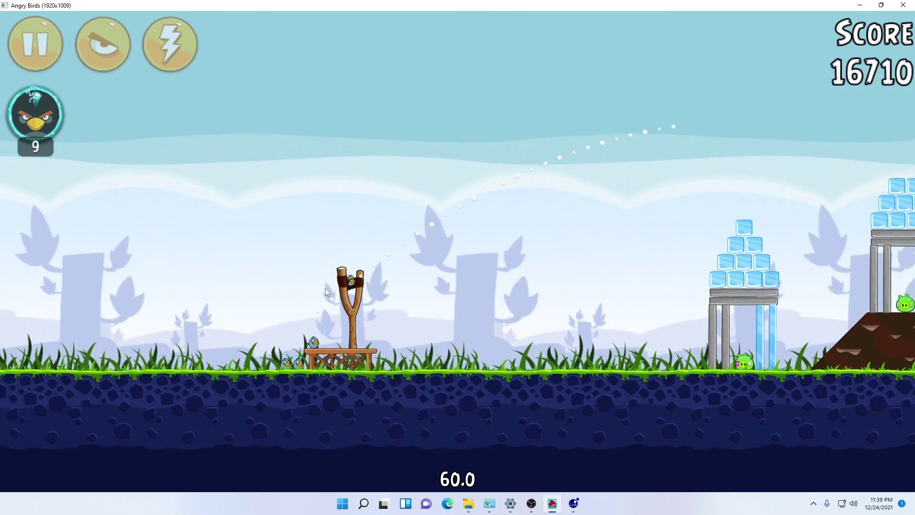
left_click_drag(249, 295, 251, 316)
left_click(605, 288)
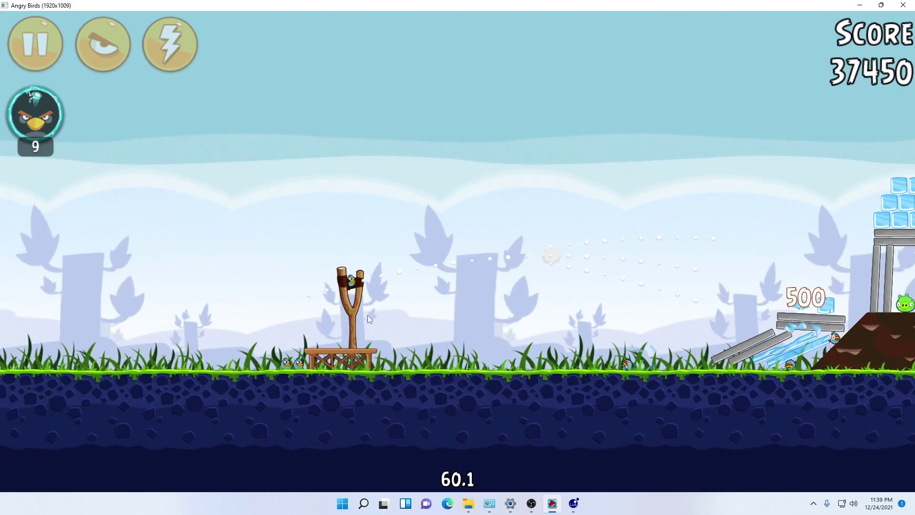
left_click_drag(351, 282, 303, 288)
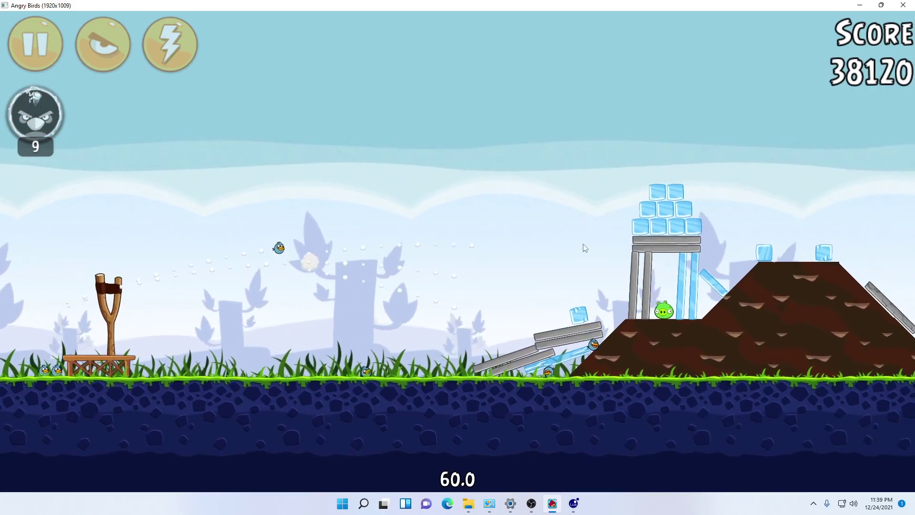
left_click(636, 240)
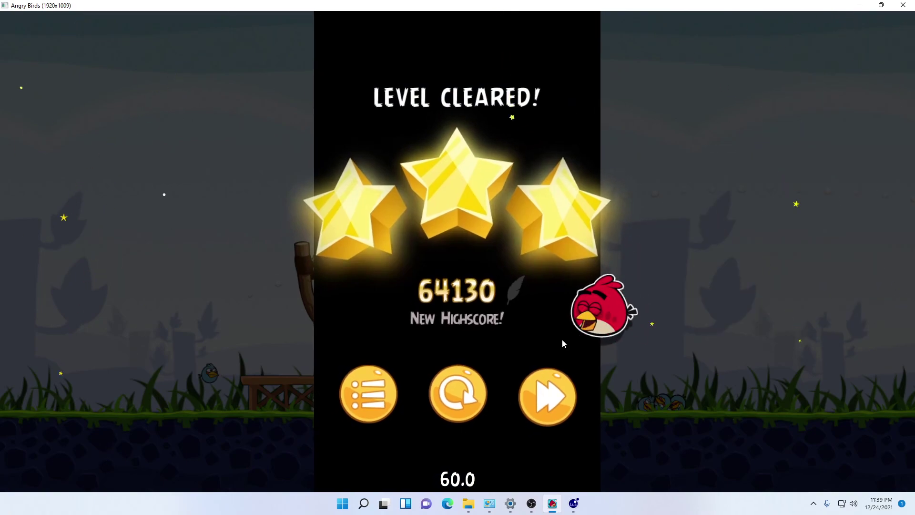
mouse_move(533, 505)
left_click(548, 474)
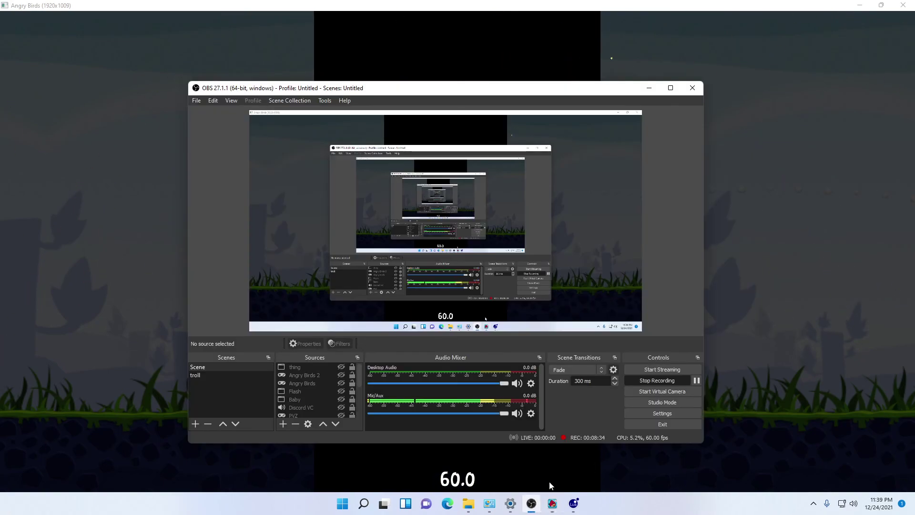